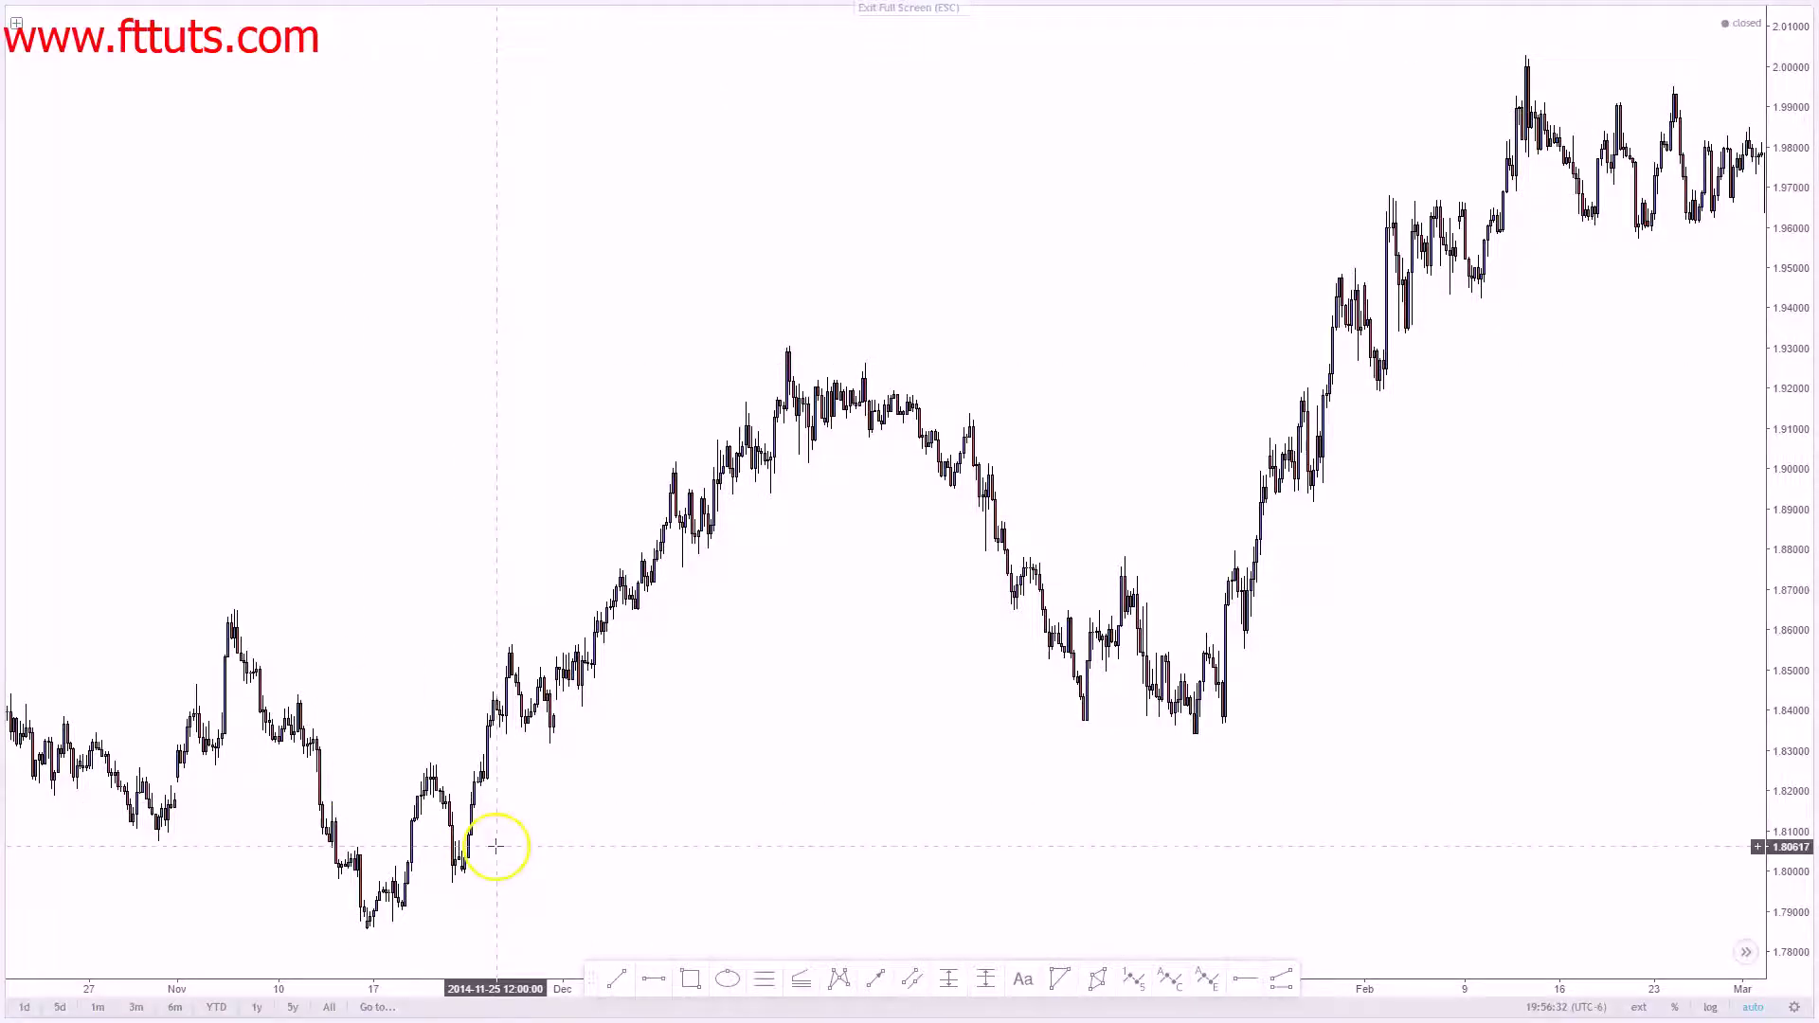
# Step: Move the floating drawing toolbar slightly lower on the GBPAUD chart
pyautogui.moveTo(590, 979); pyautogui.dragTo(589, 1011)
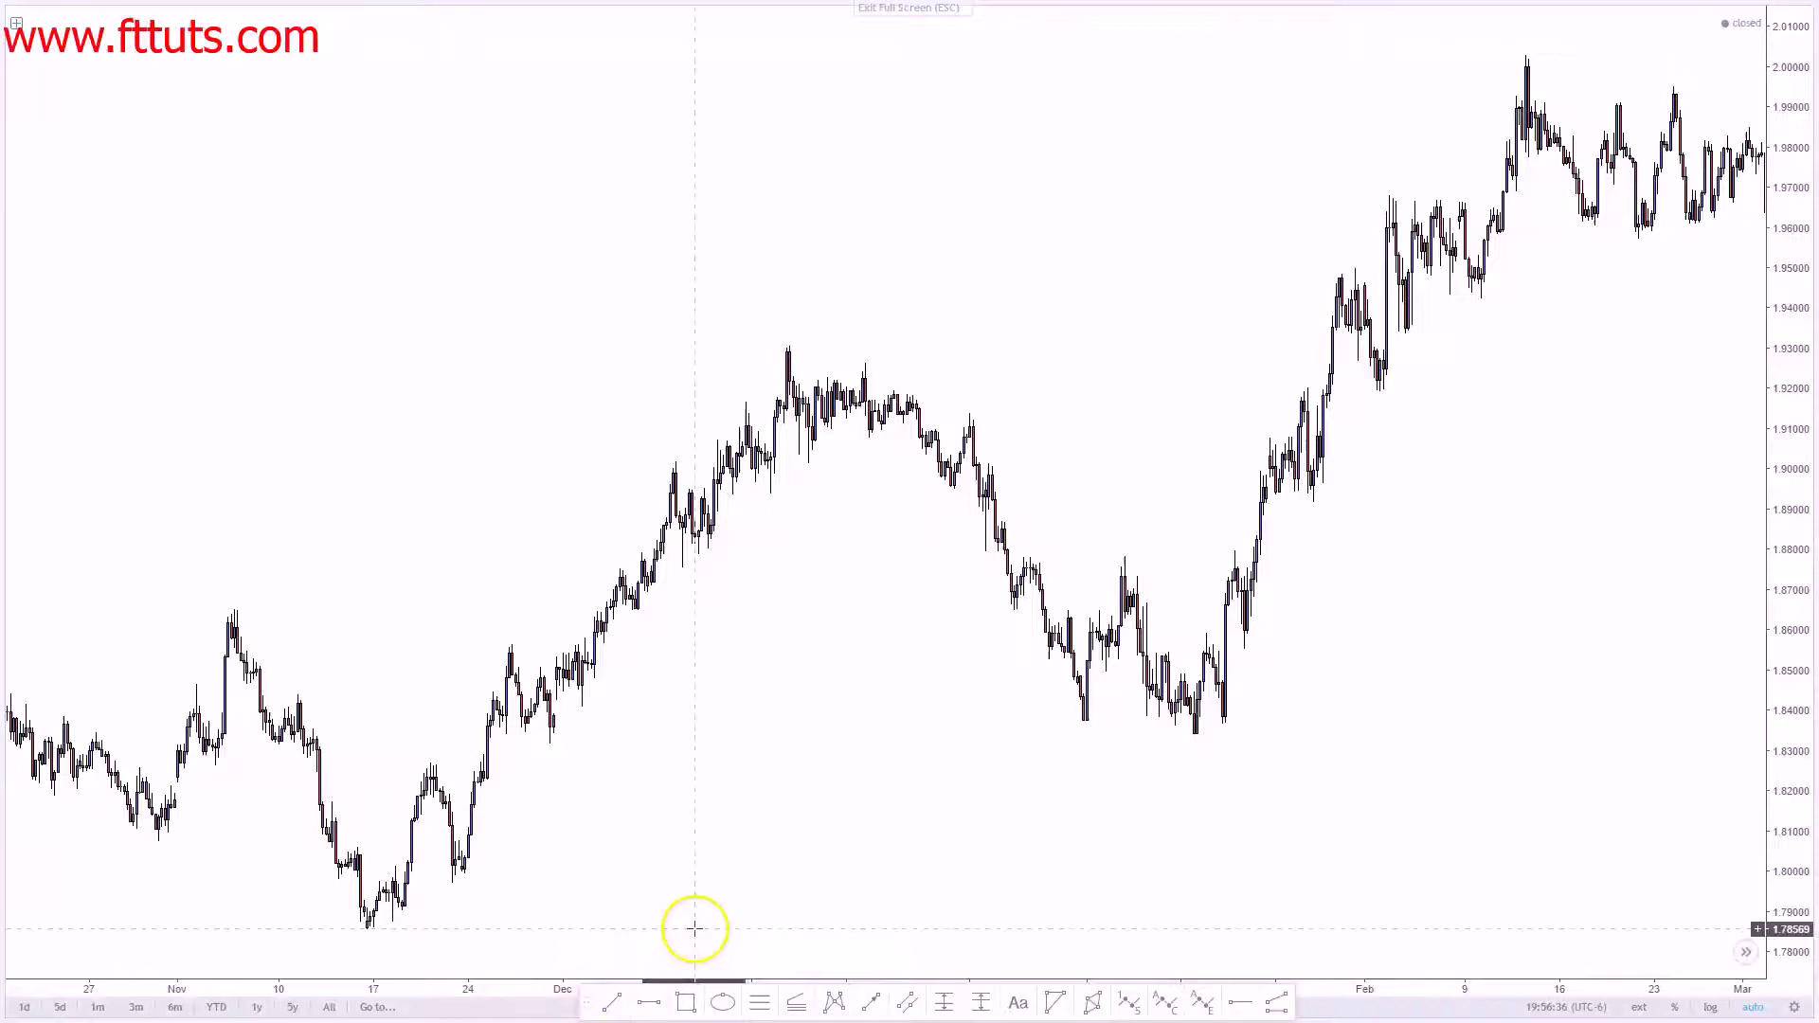
# Step: Draw a Trend-Based Fib Extension with three points over the November–December rise
pyautogui.click(795, 1004)
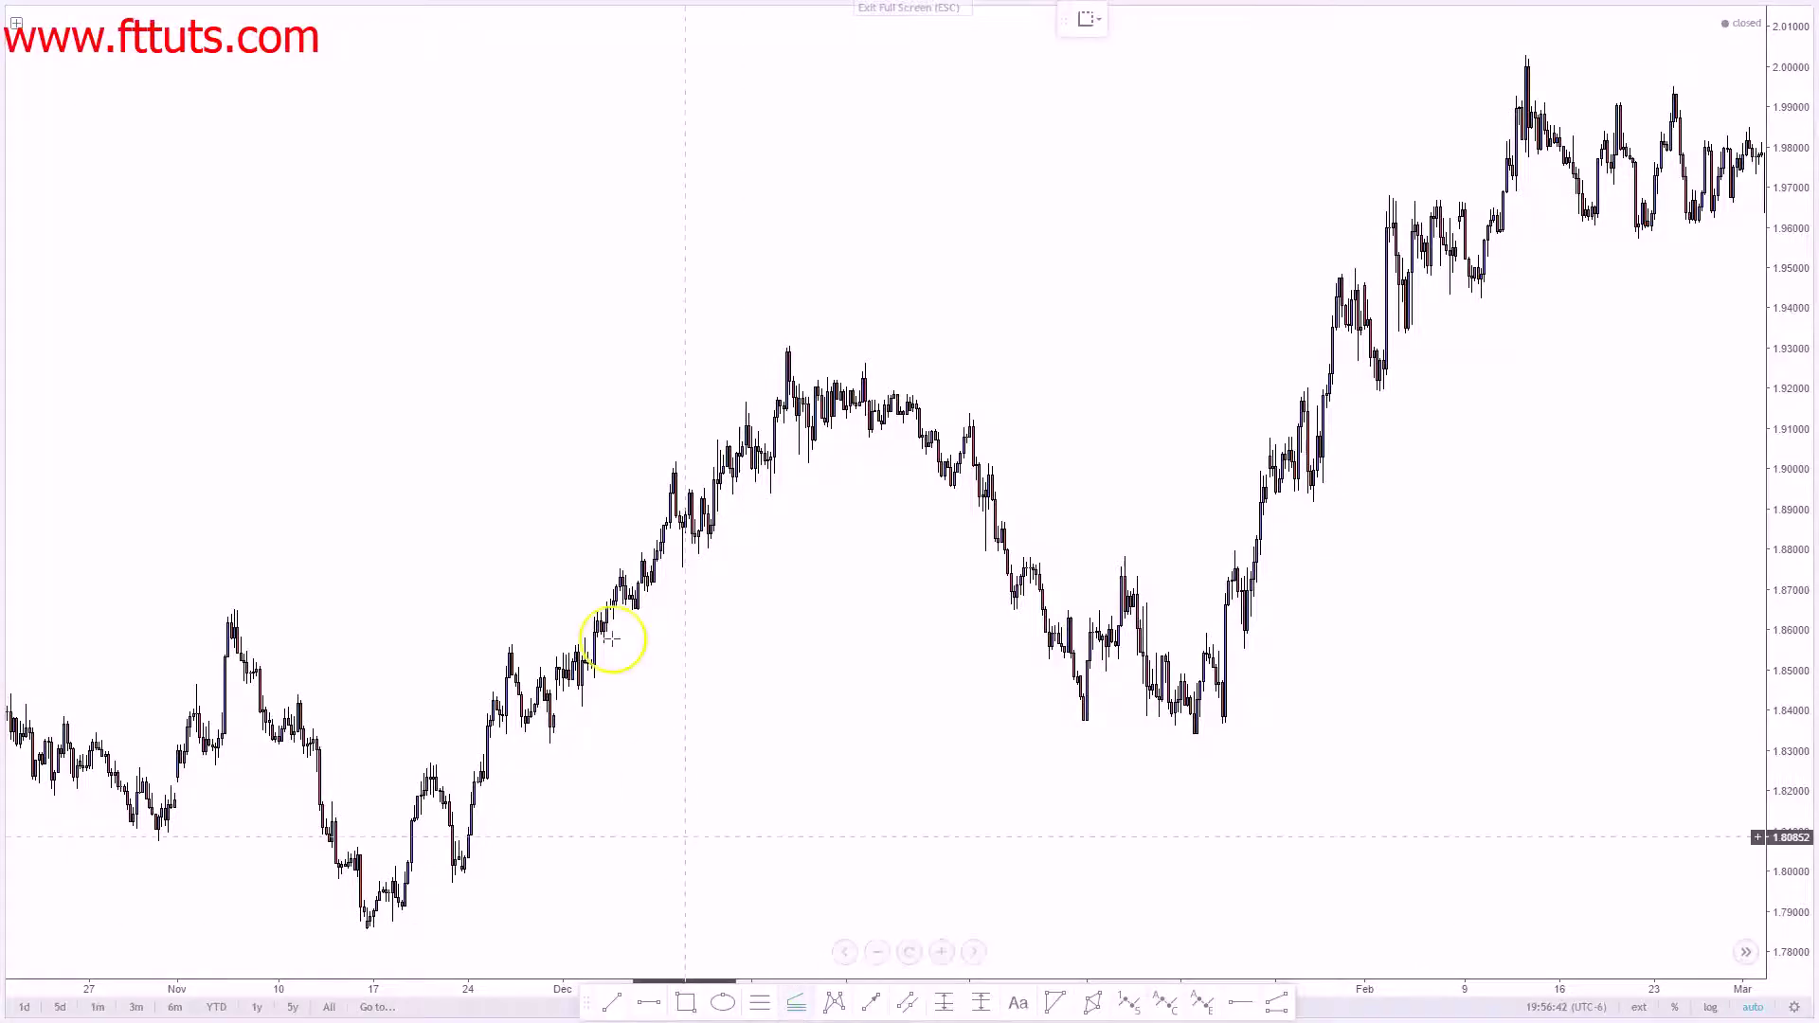
pyautogui.click(245, 251)
pyautogui.click(372, 493)
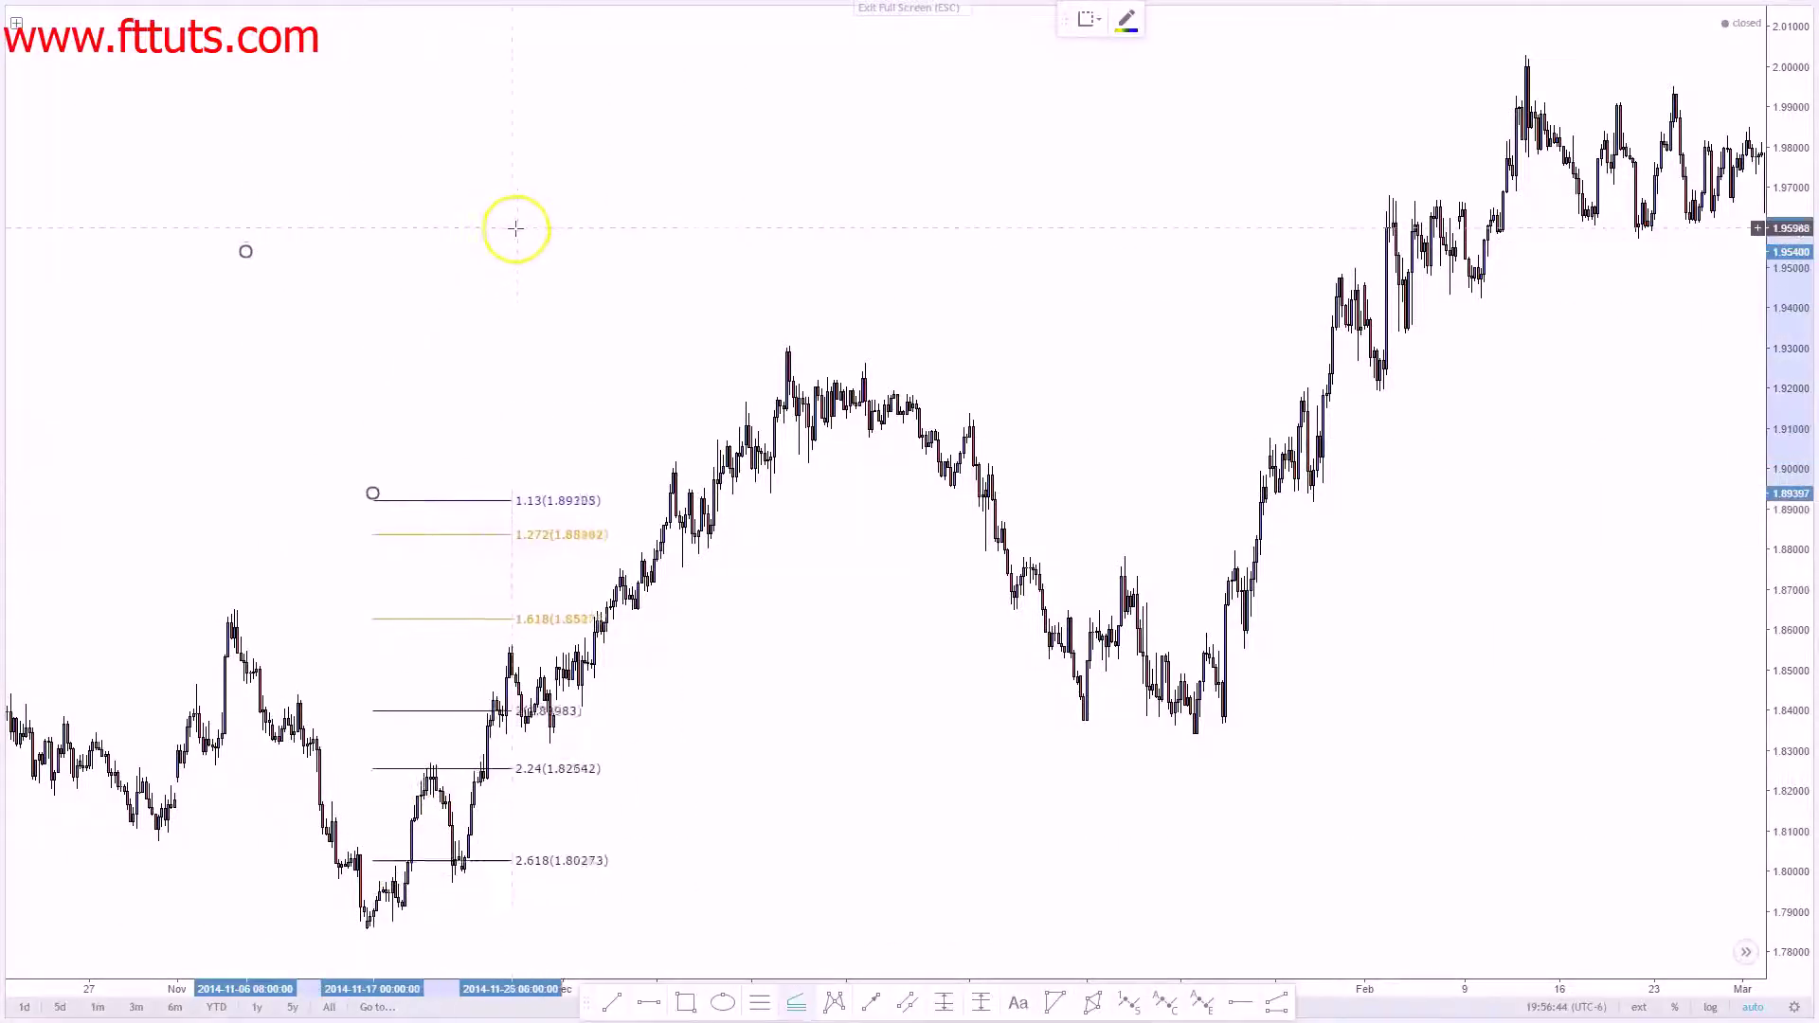
pyautogui.click(577, 247)
# Step: Change which levels the extension shows in its Format settings, leaving 1.13 through 2.618
pyautogui.rightClick(577, 246)
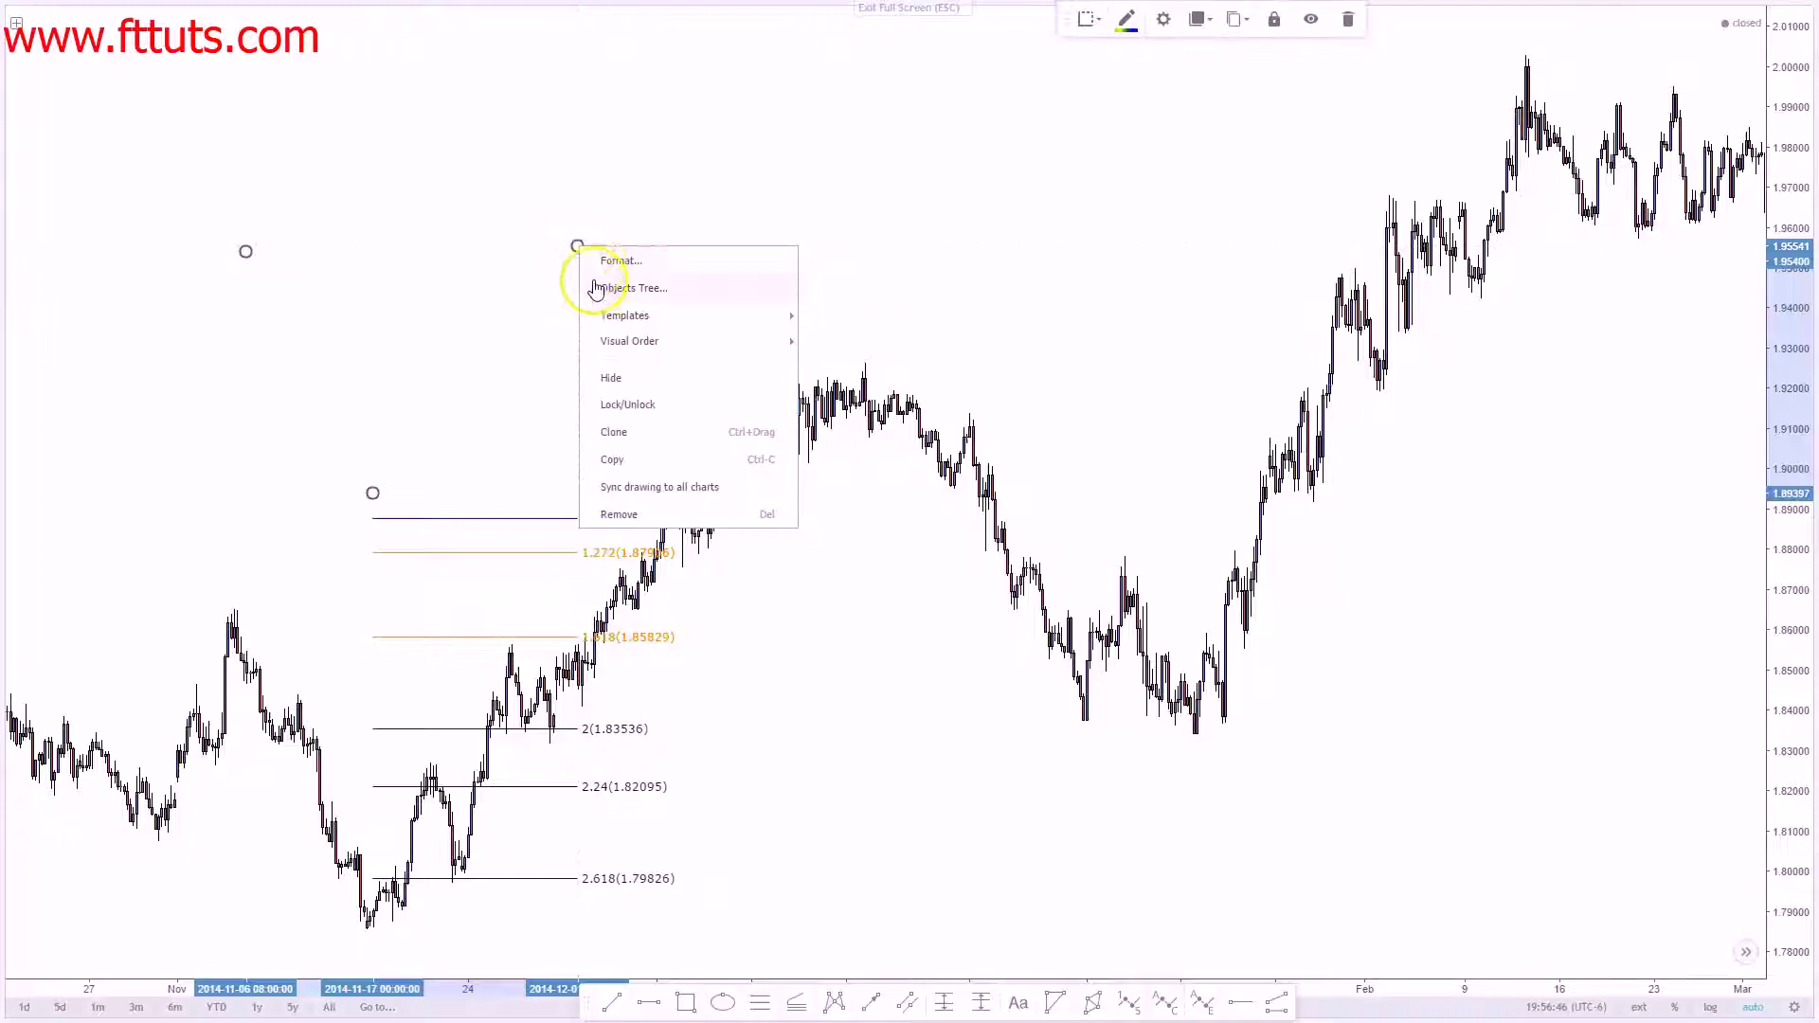
pyautogui.click(606, 261)
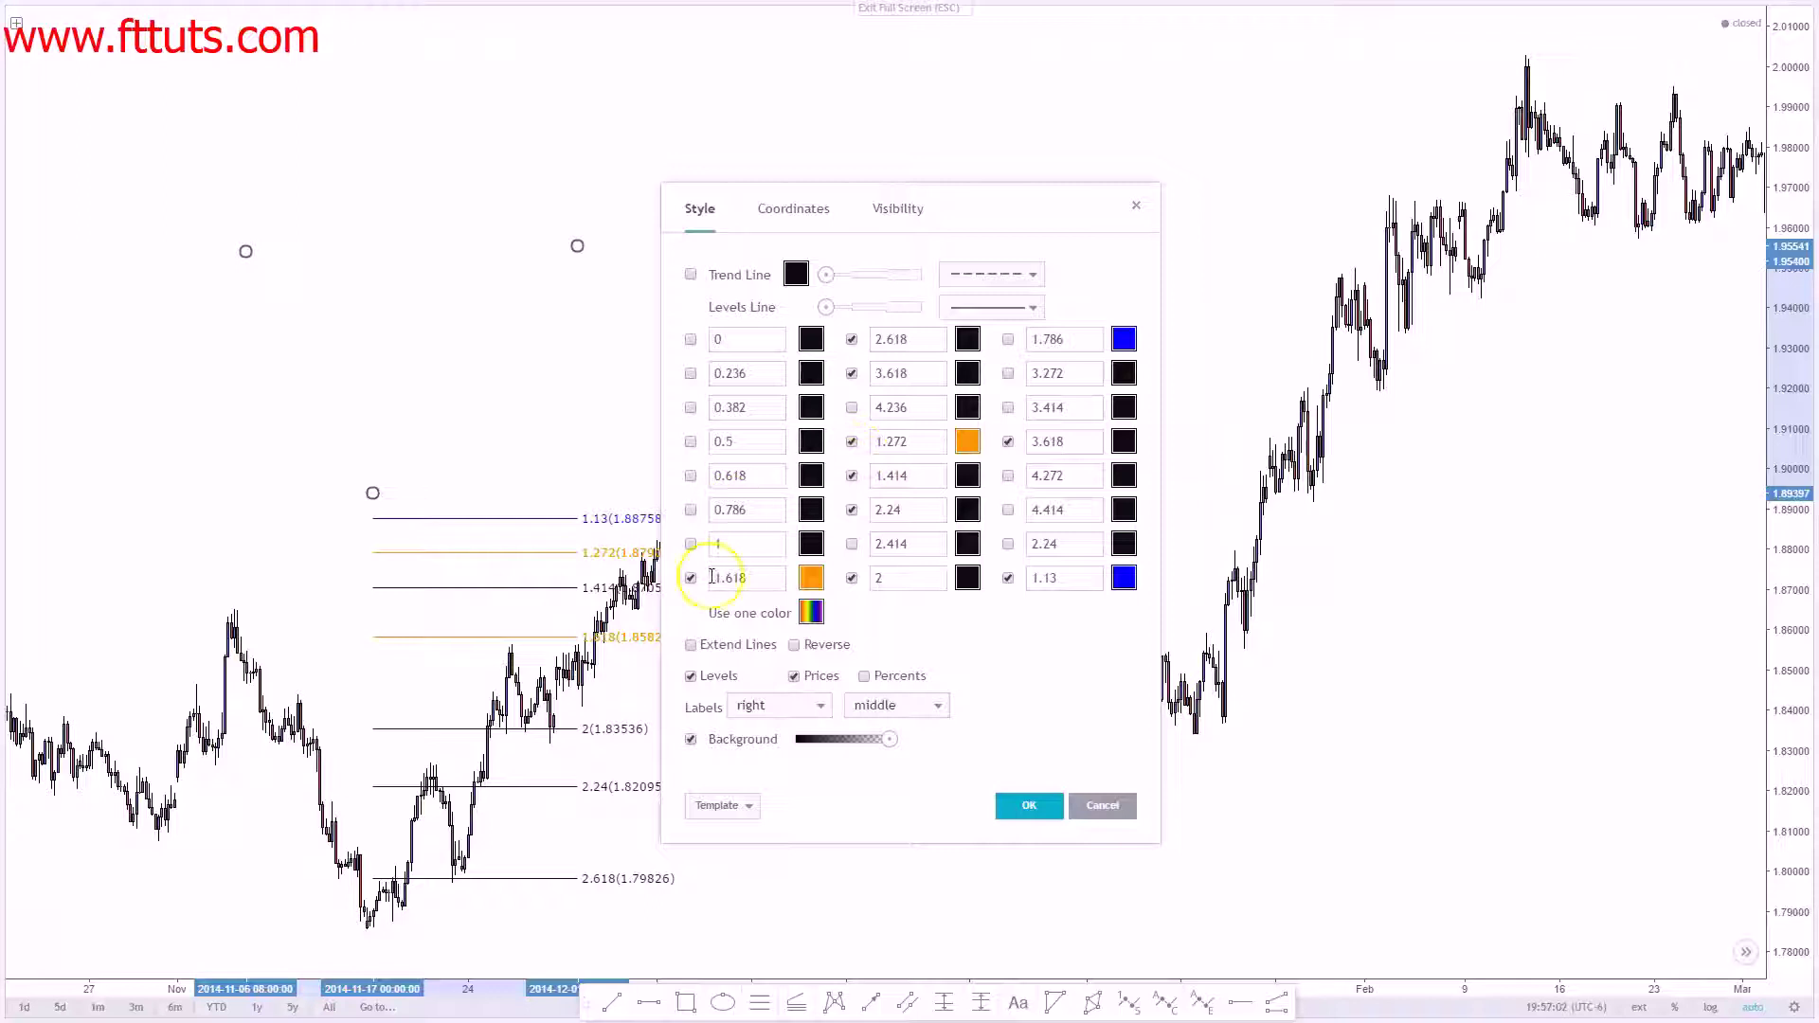
pyautogui.click(852, 580)
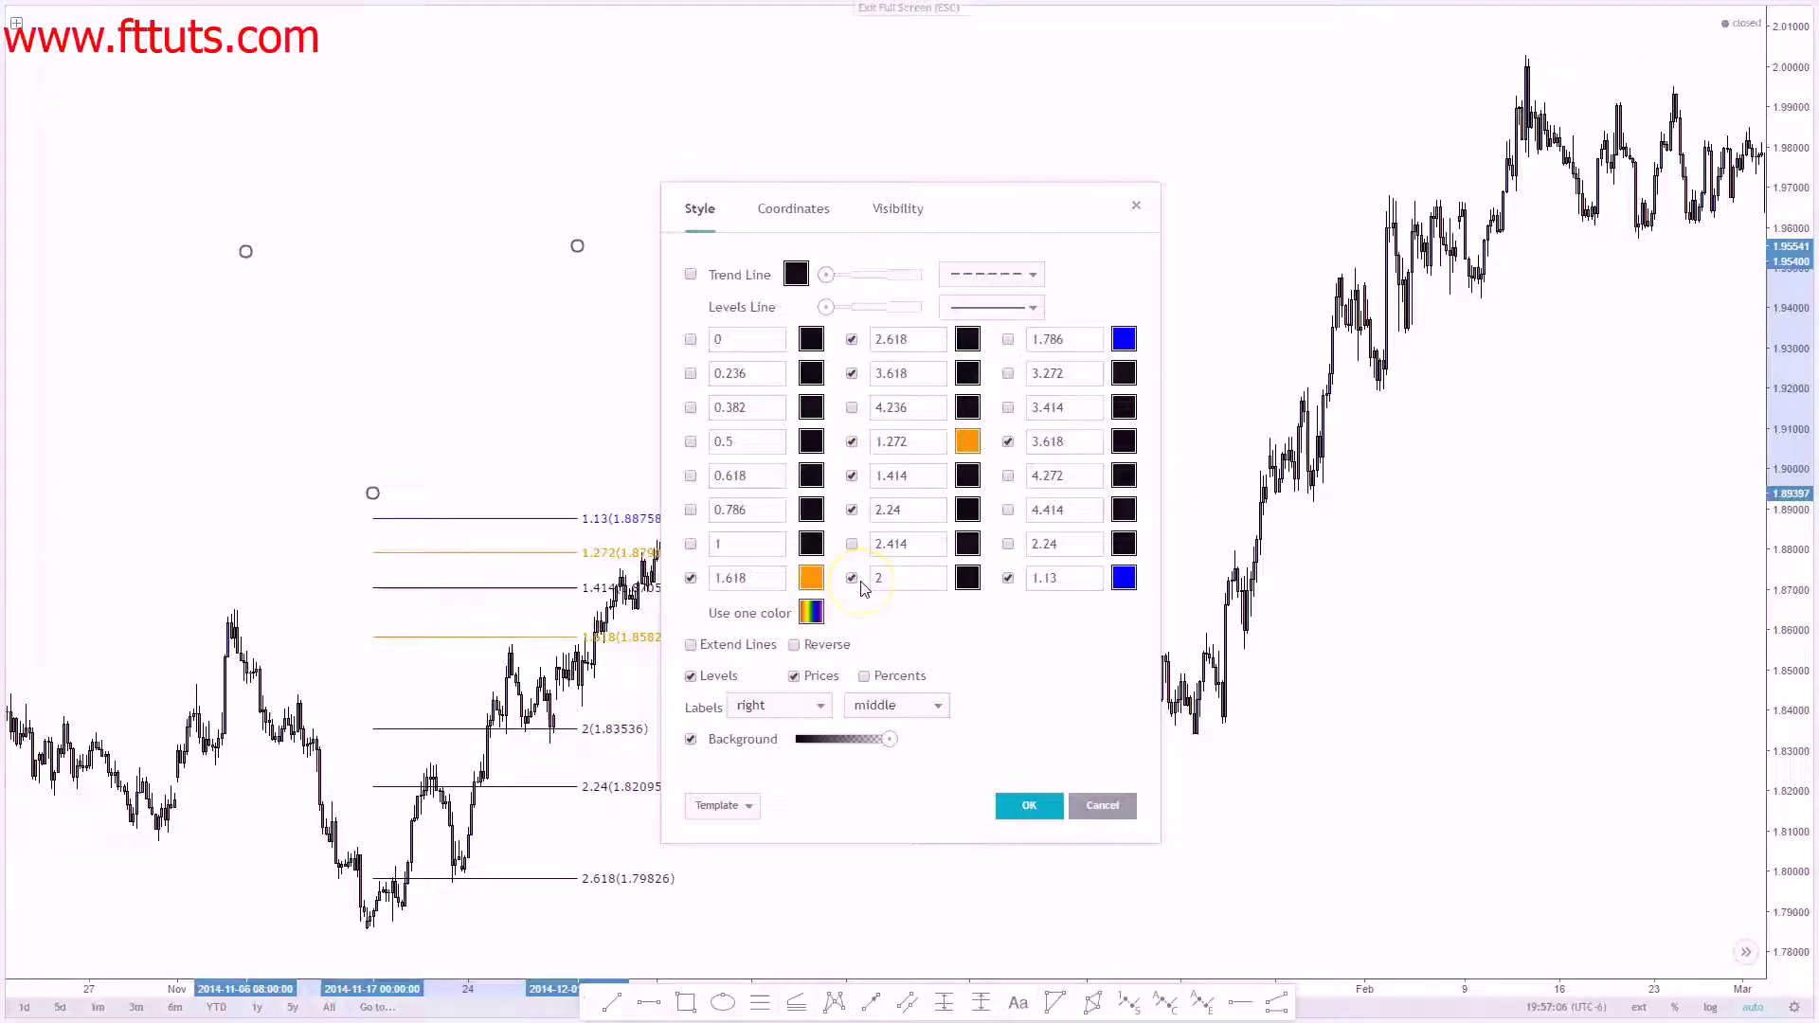
pyautogui.click(919, 563)
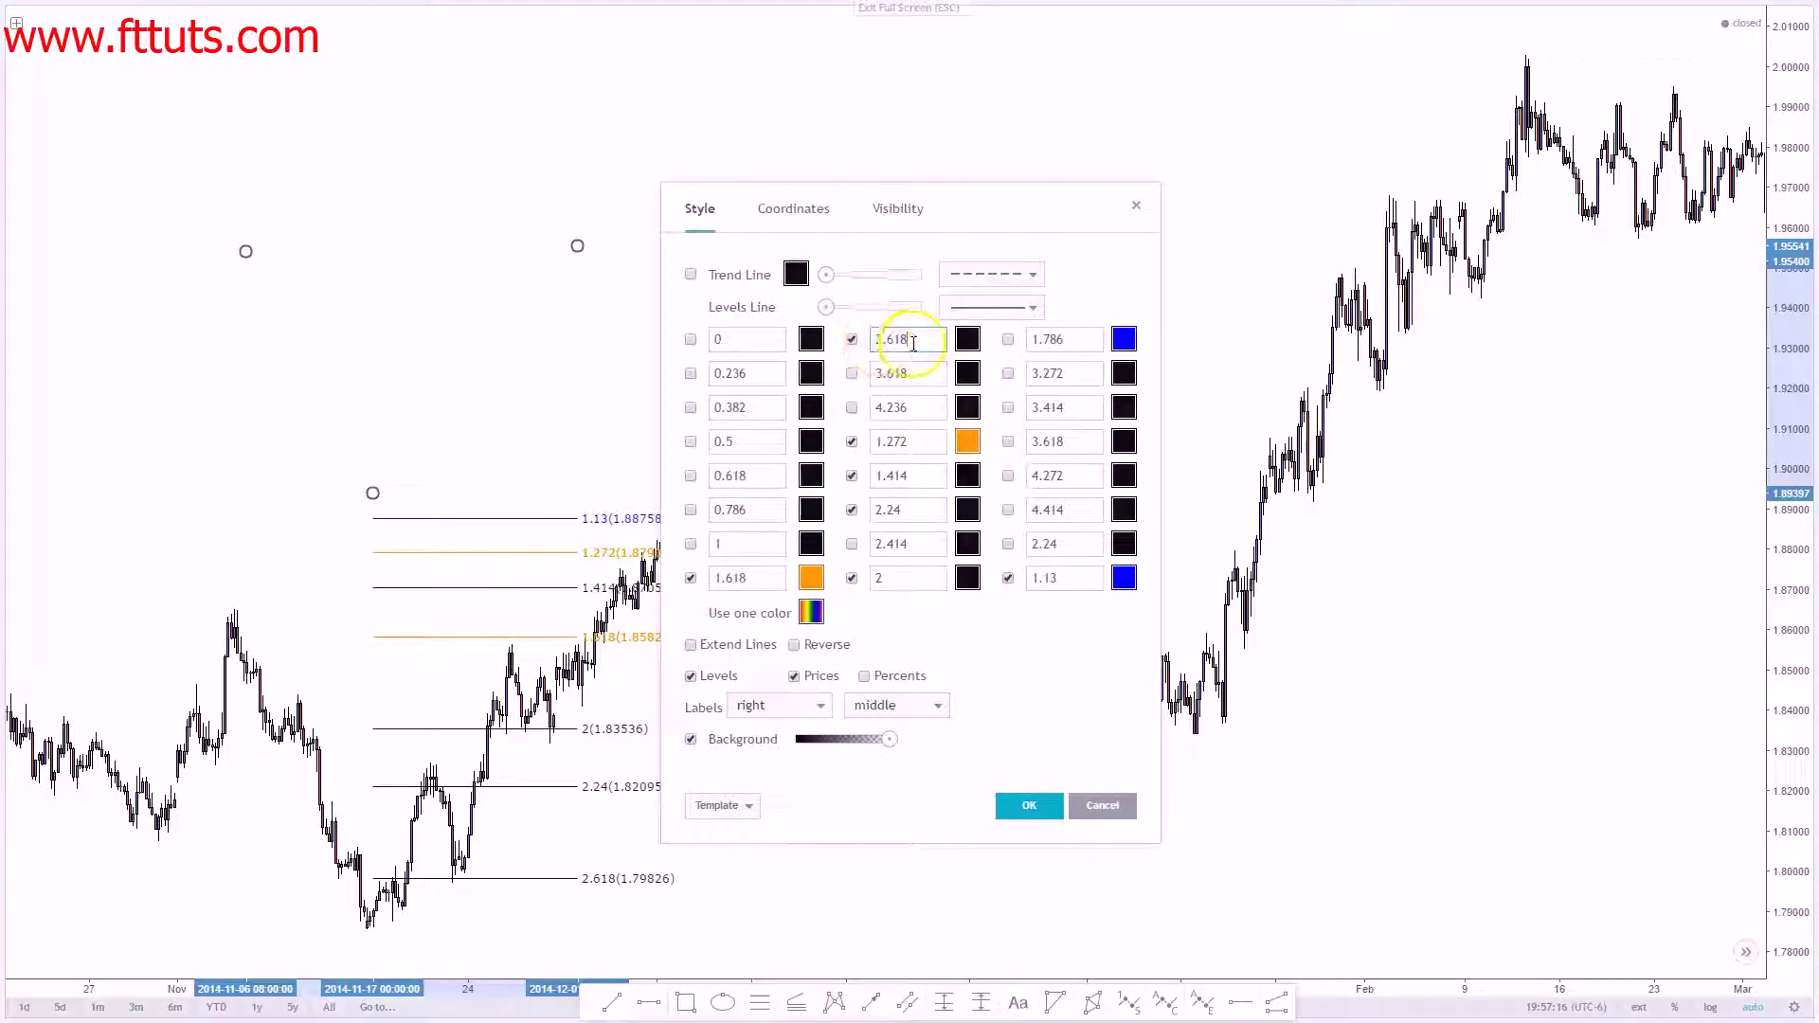
pyautogui.click(1010, 804)
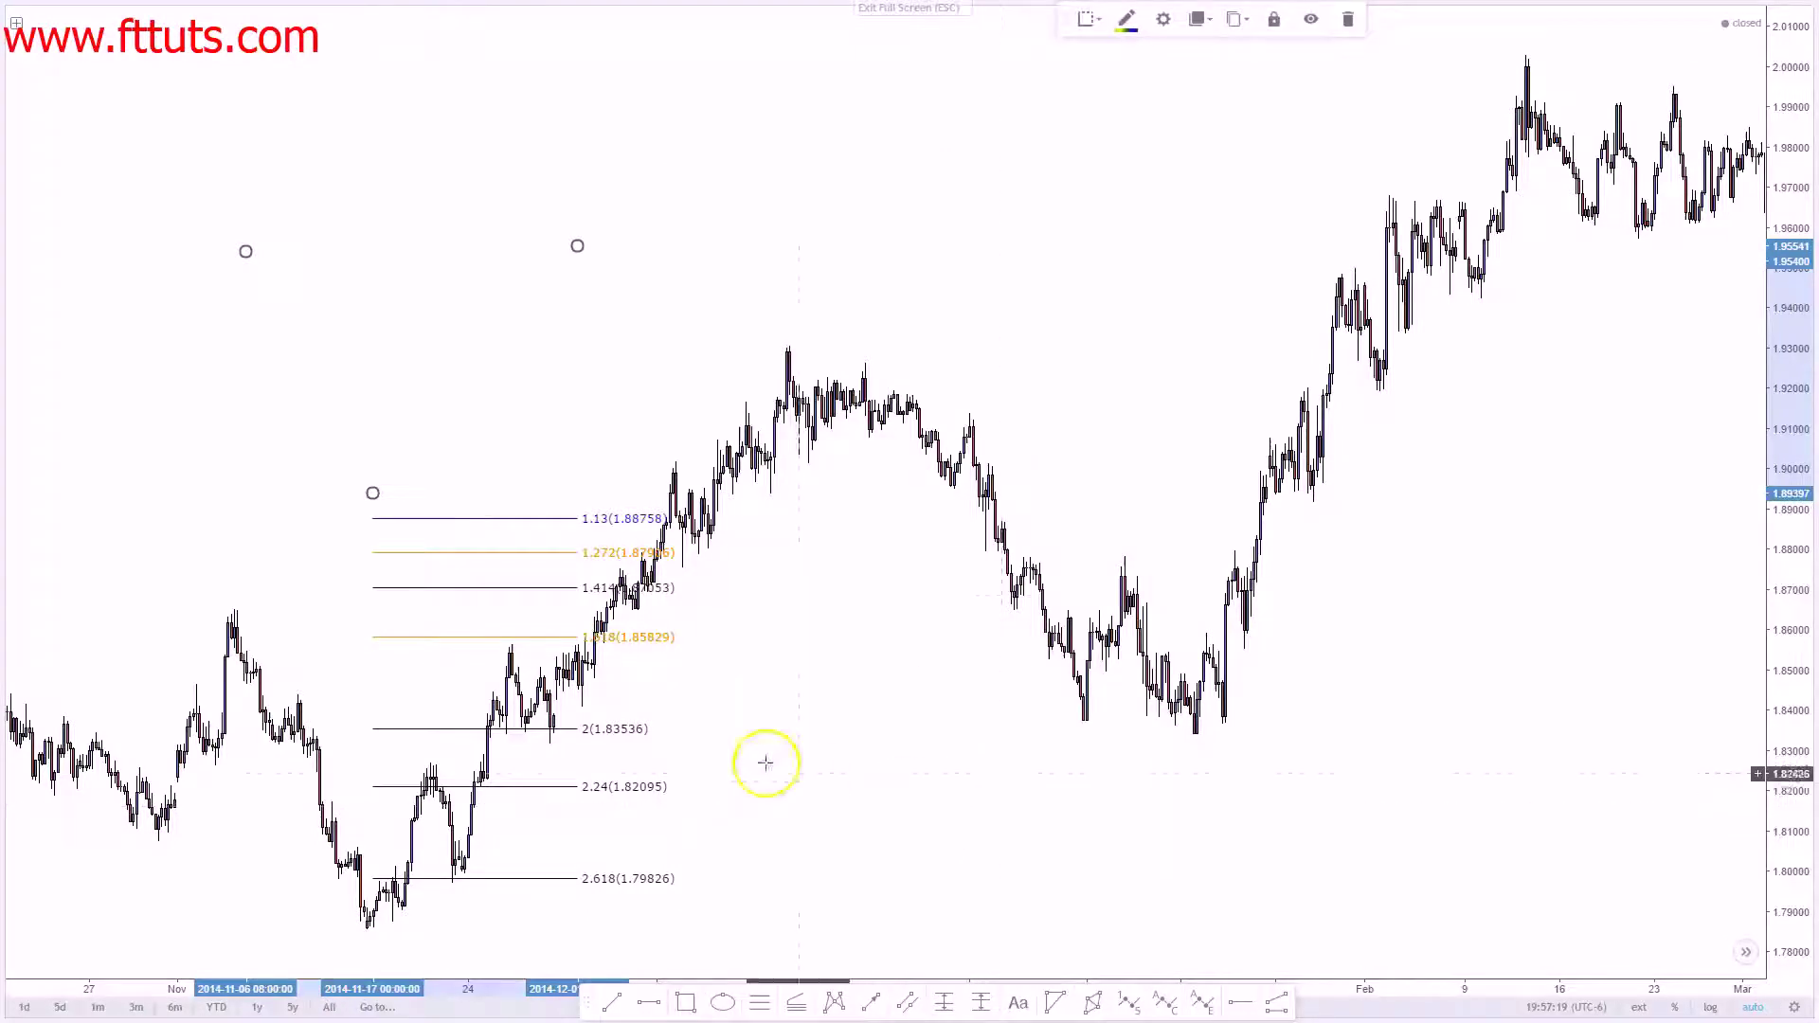
# Step: Remove the Trend-Based Fib Extension, leaving the GBPAUD chart with no drawings
pyautogui.rightClick(517, 518)
pyautogui.moveTo(561, 922)
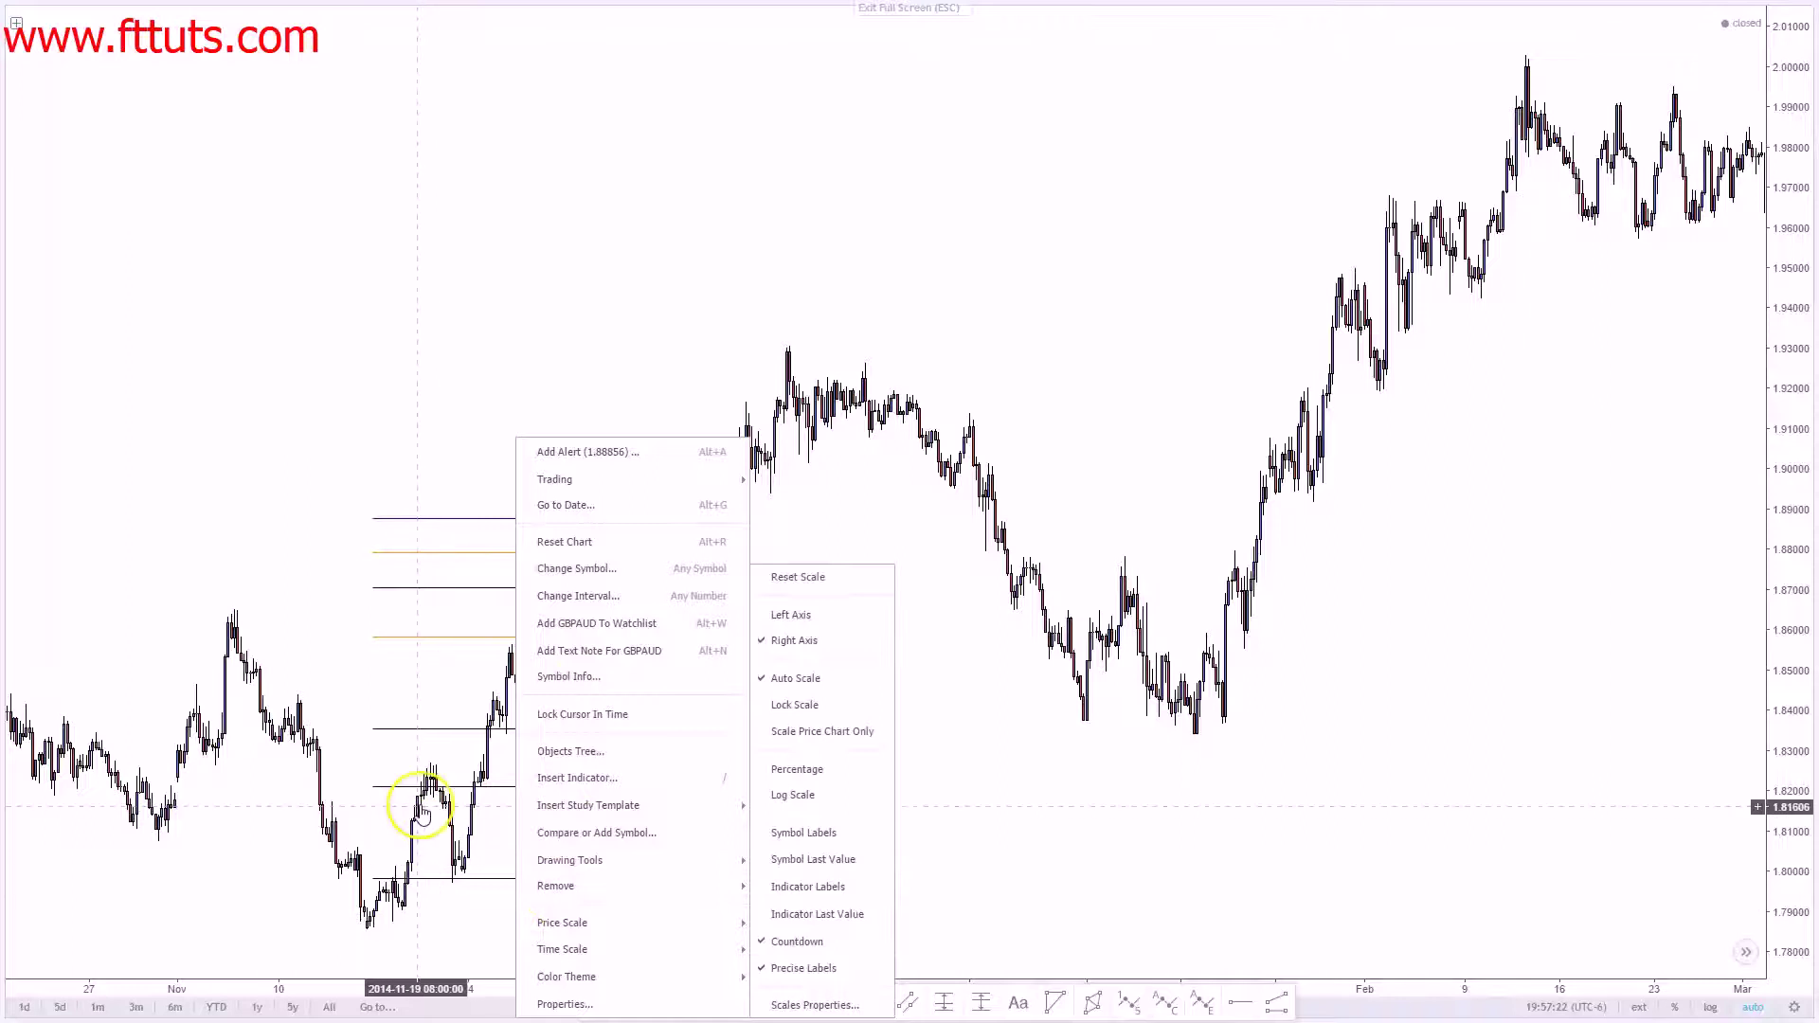
pyautogui.rightClick(447, 785)
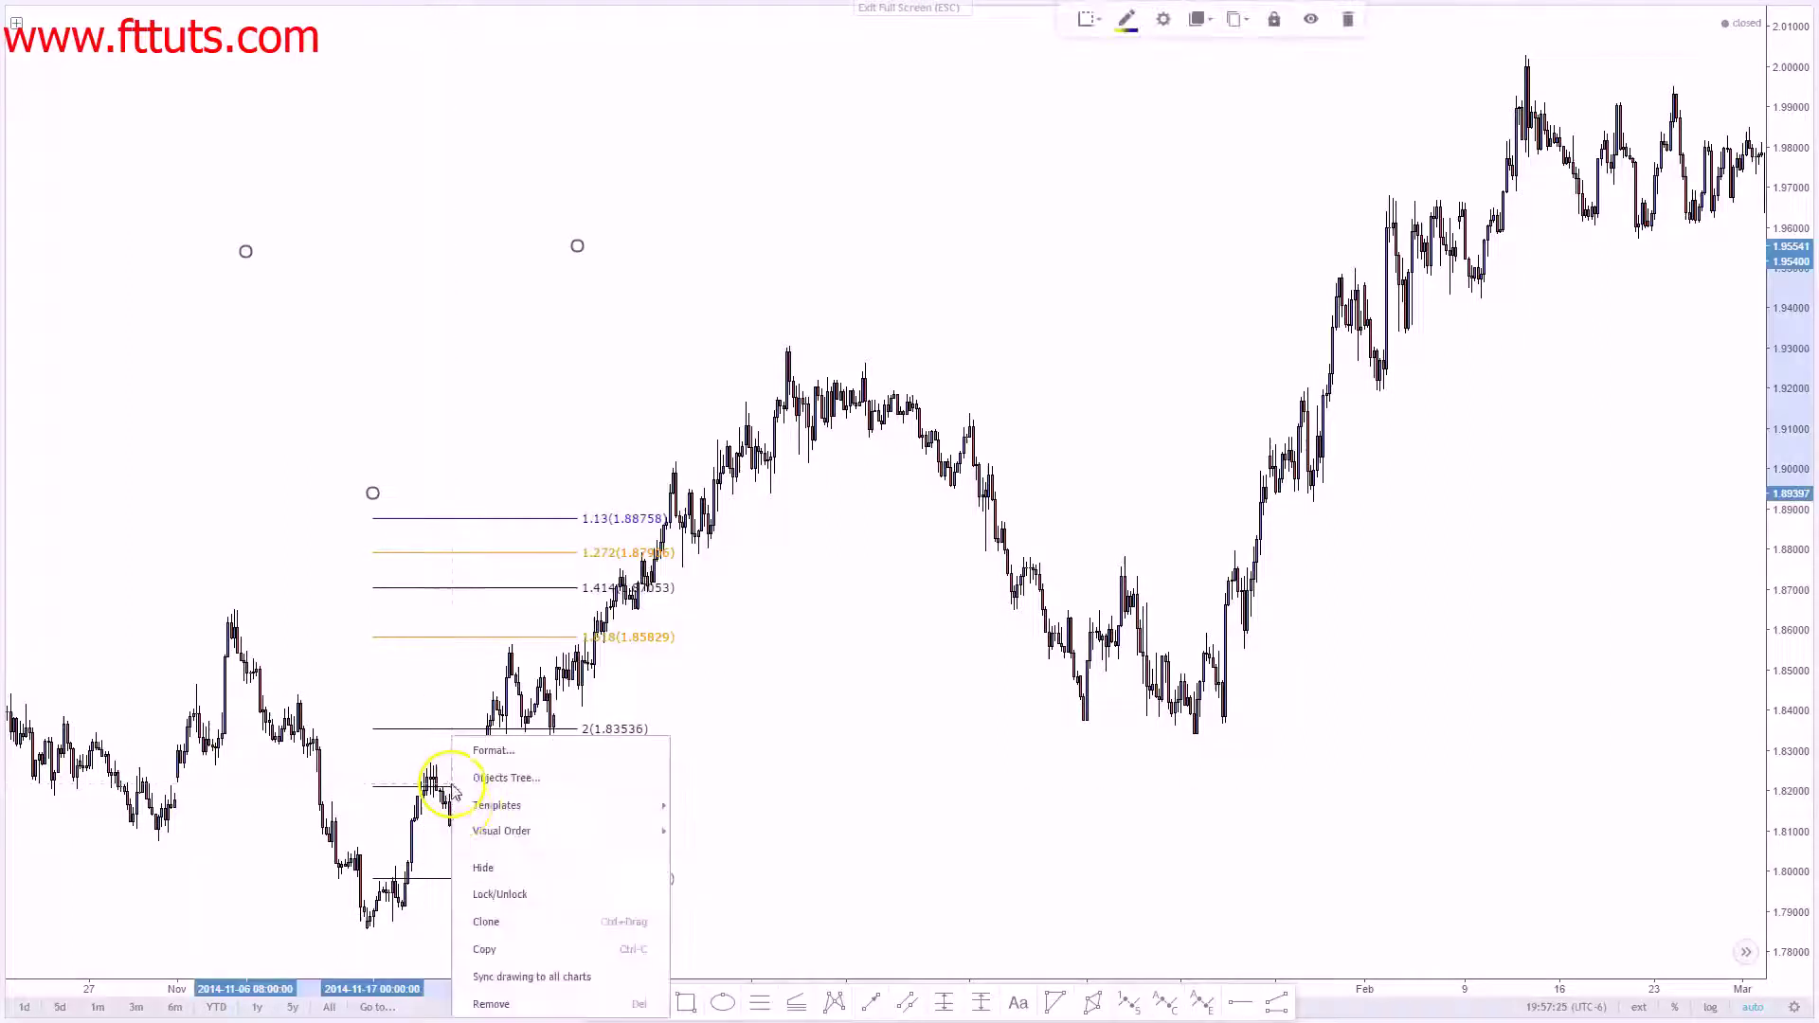
pyautogui.click(550, 993)
pyautogui.click(870, 1002)
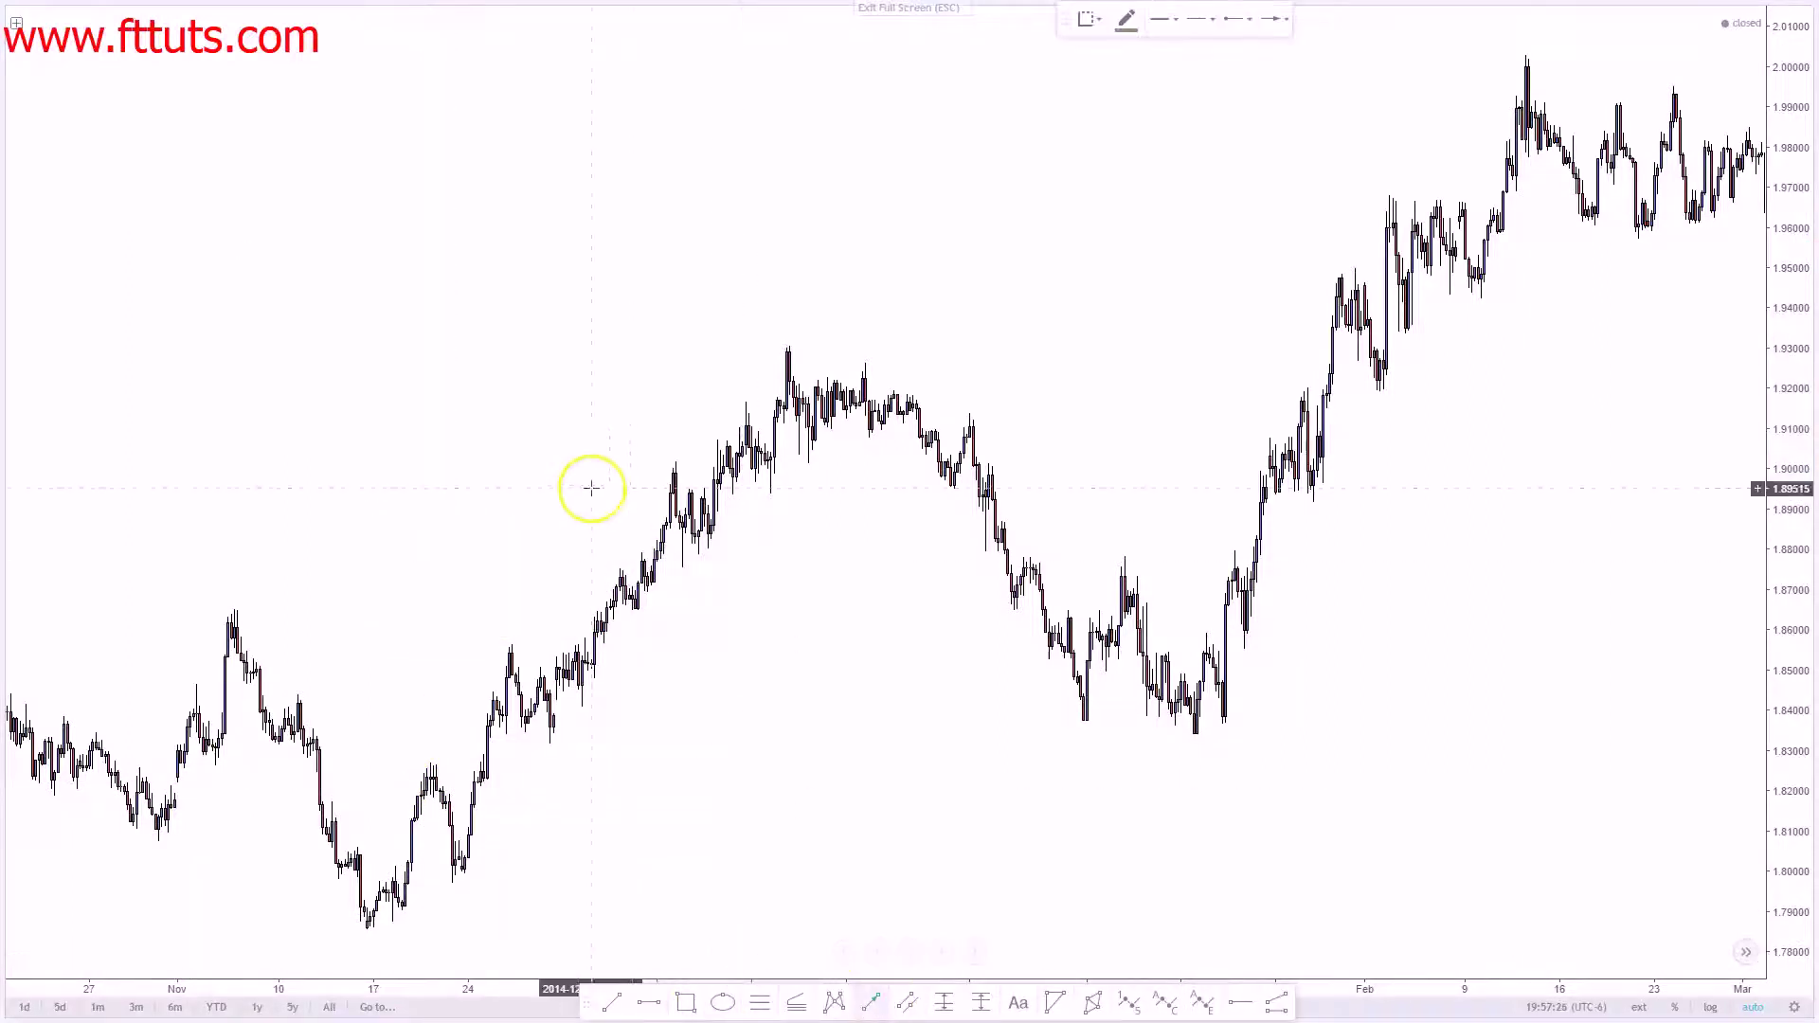
pyautogui.rightClick(305, 596)
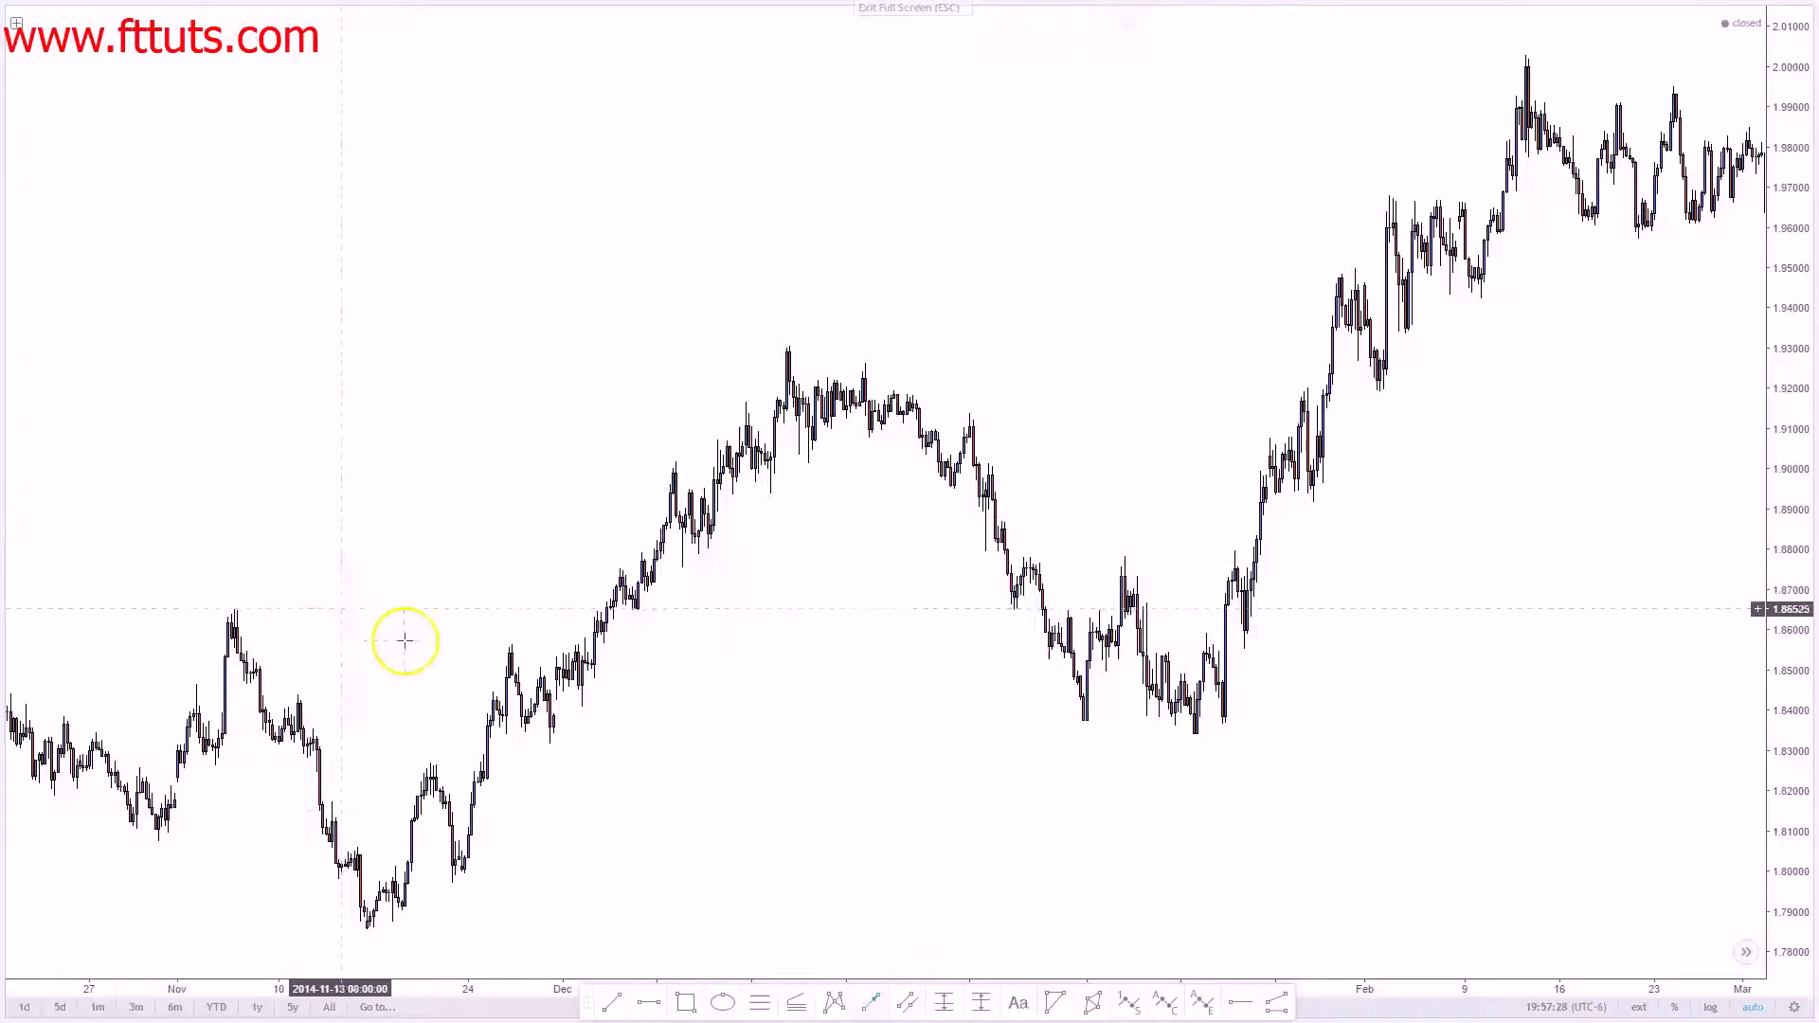
# Step: Draw a Fib retracement from the low up to the 0.00% top
pyautogui.click(758, 1003)
pyautogui.click(363, 575)
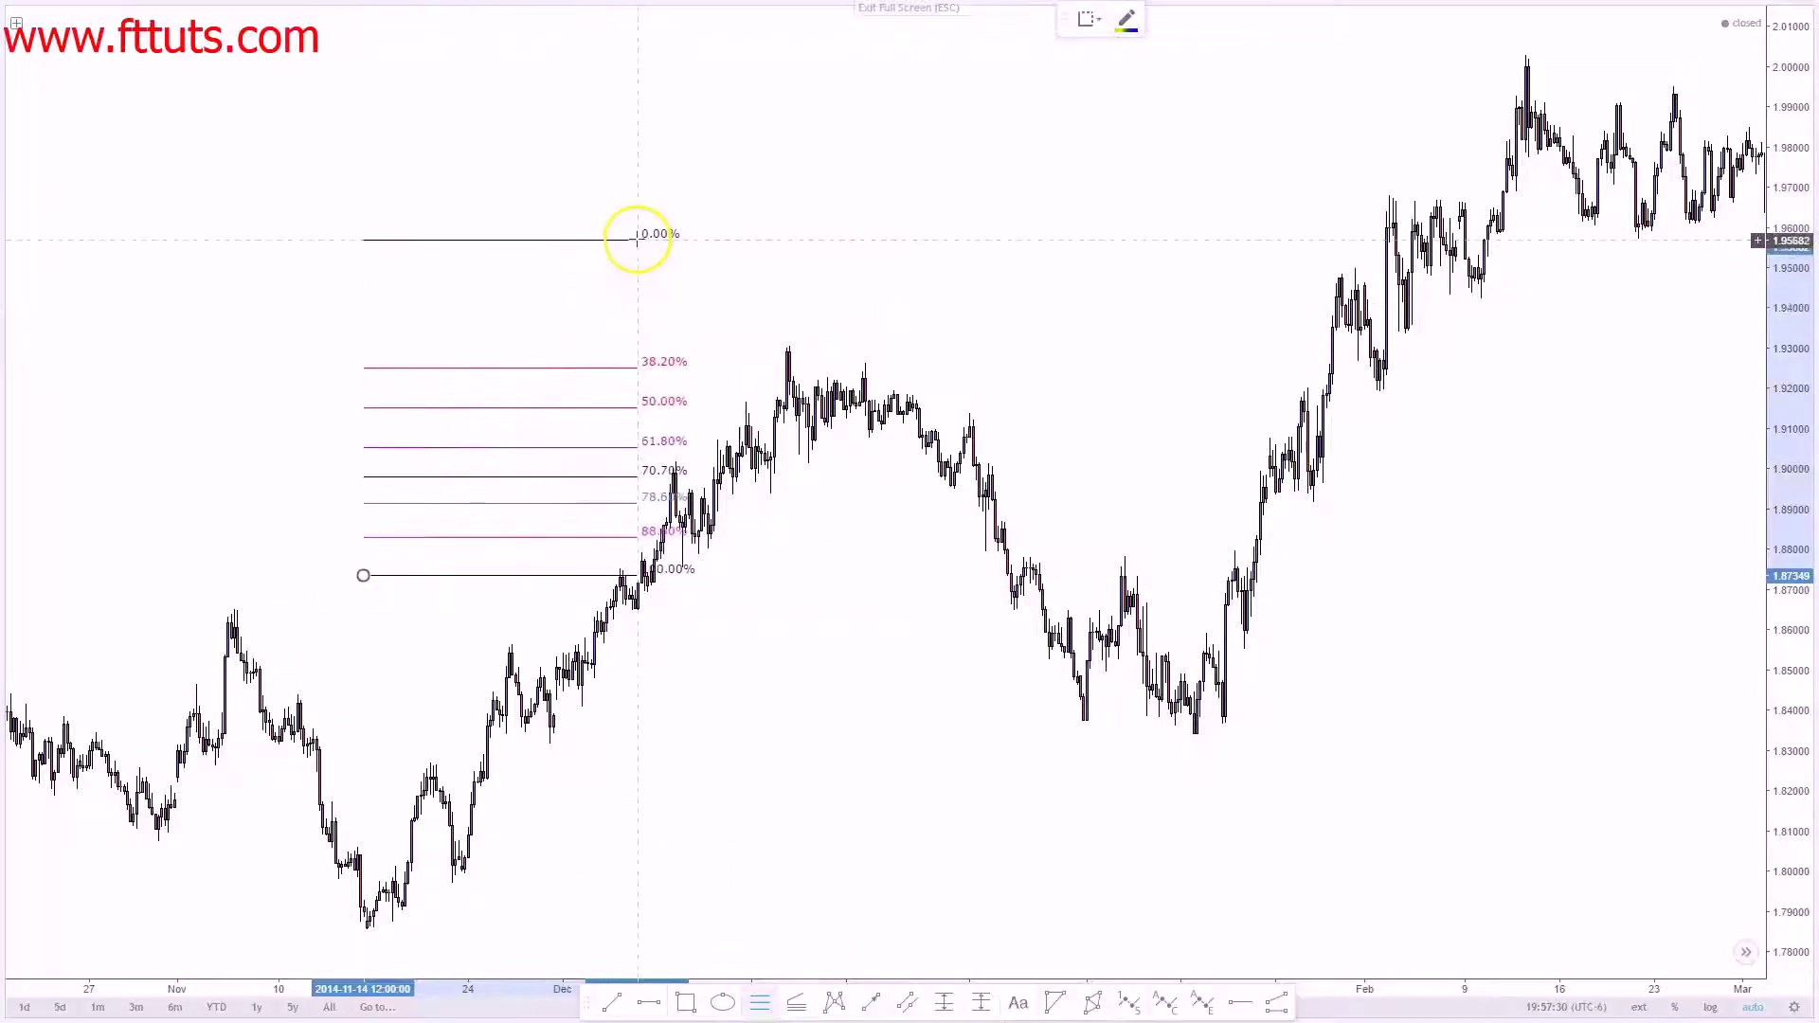
pyautogui.click(587, 200)
# Step: Draw an arrow line rising from the Fib 100% point to the 0% high
pyautogui.click(871, 1002)
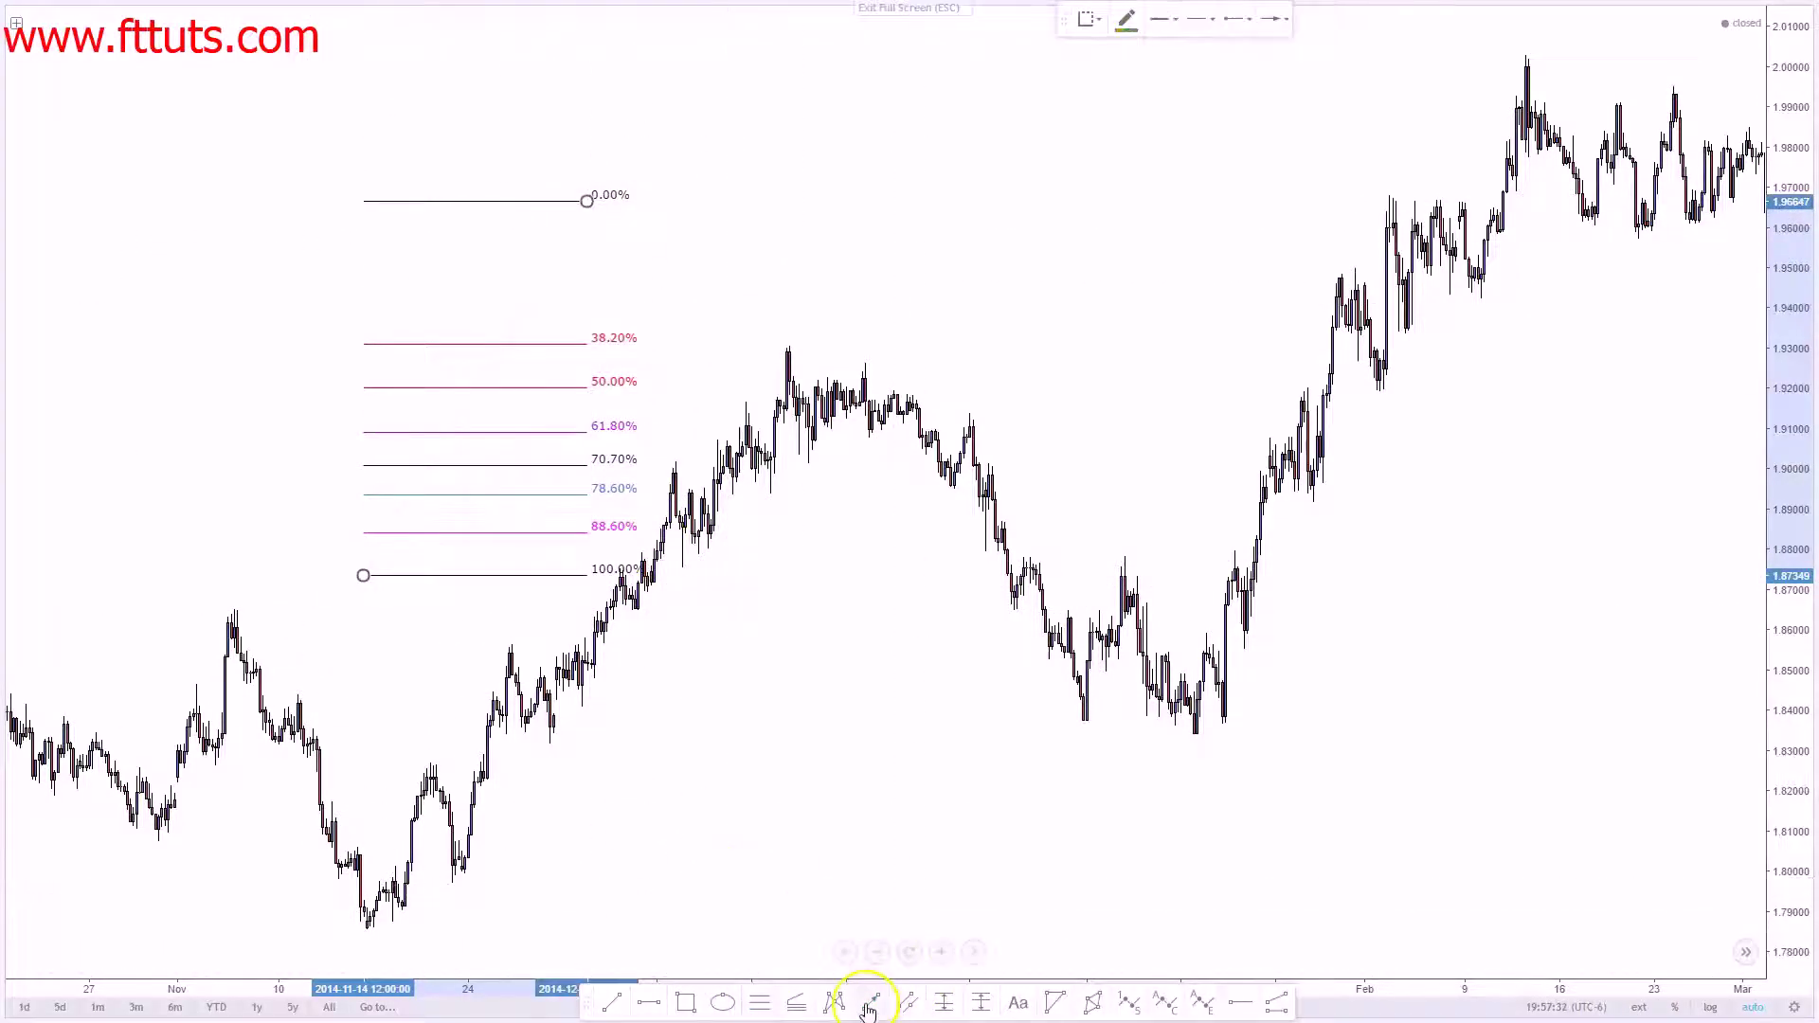
pyautogui.click(378, 575)
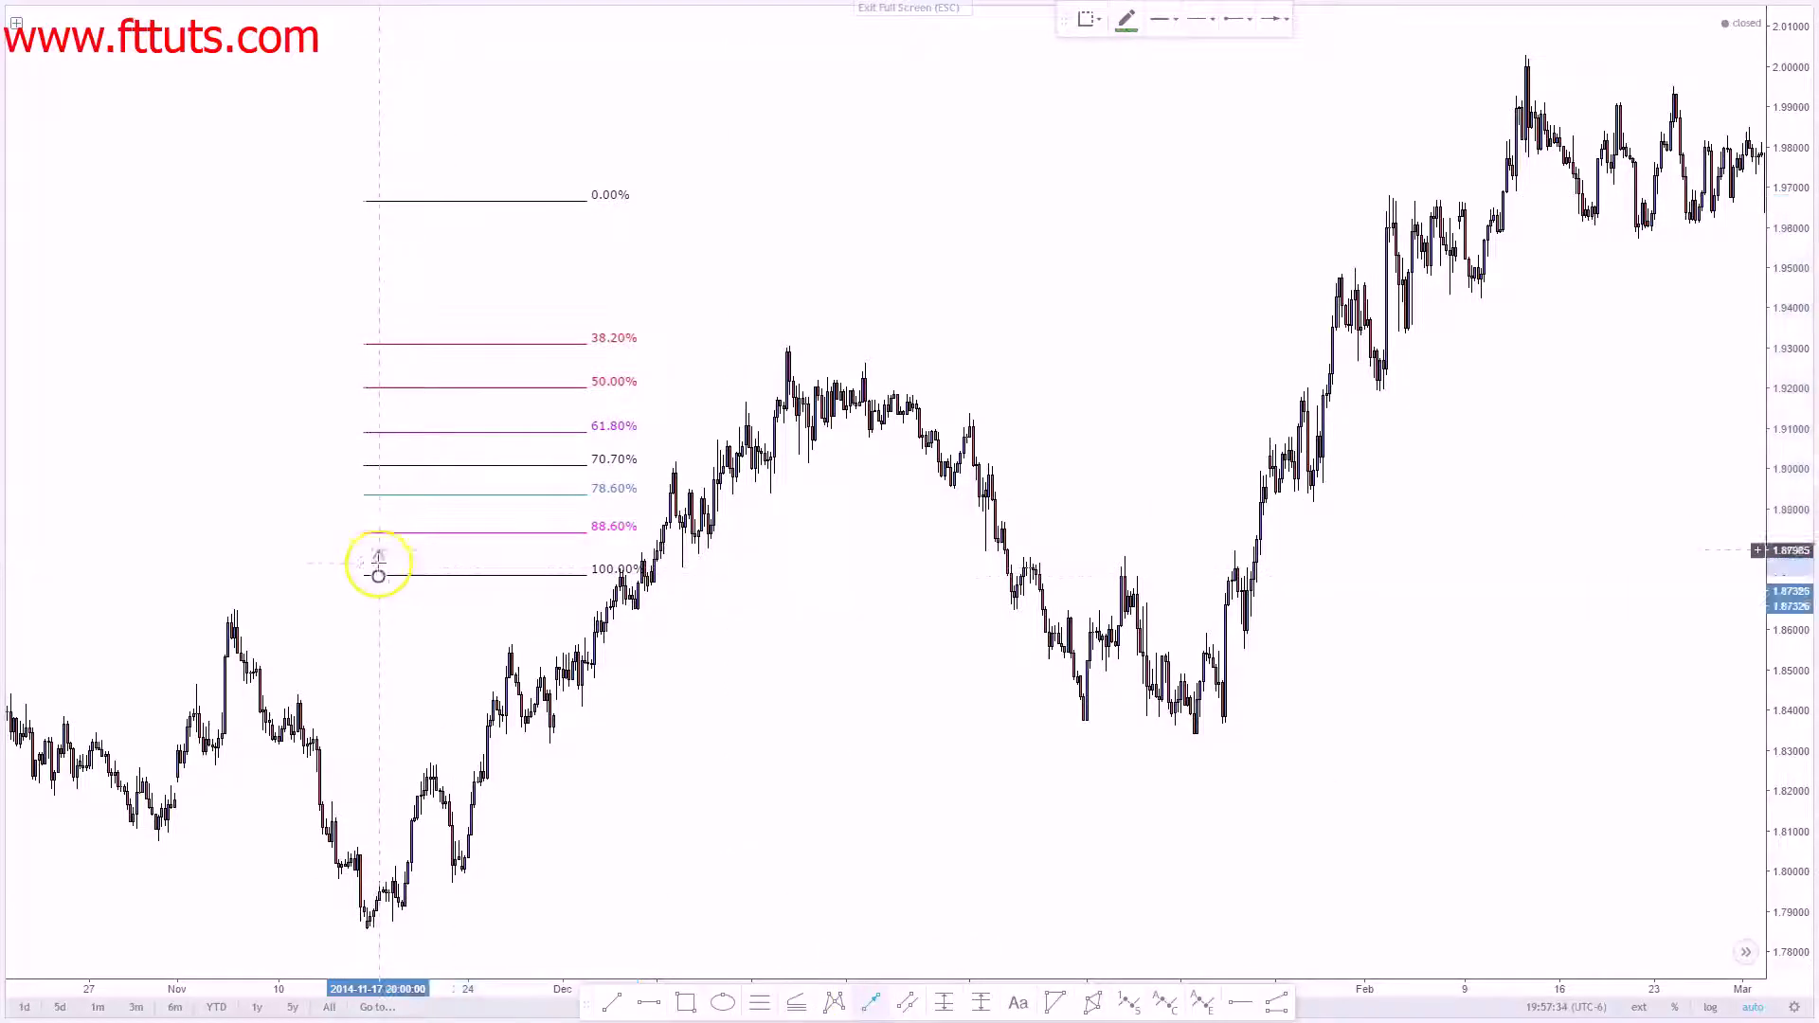
pyautogui.click(533, 204)
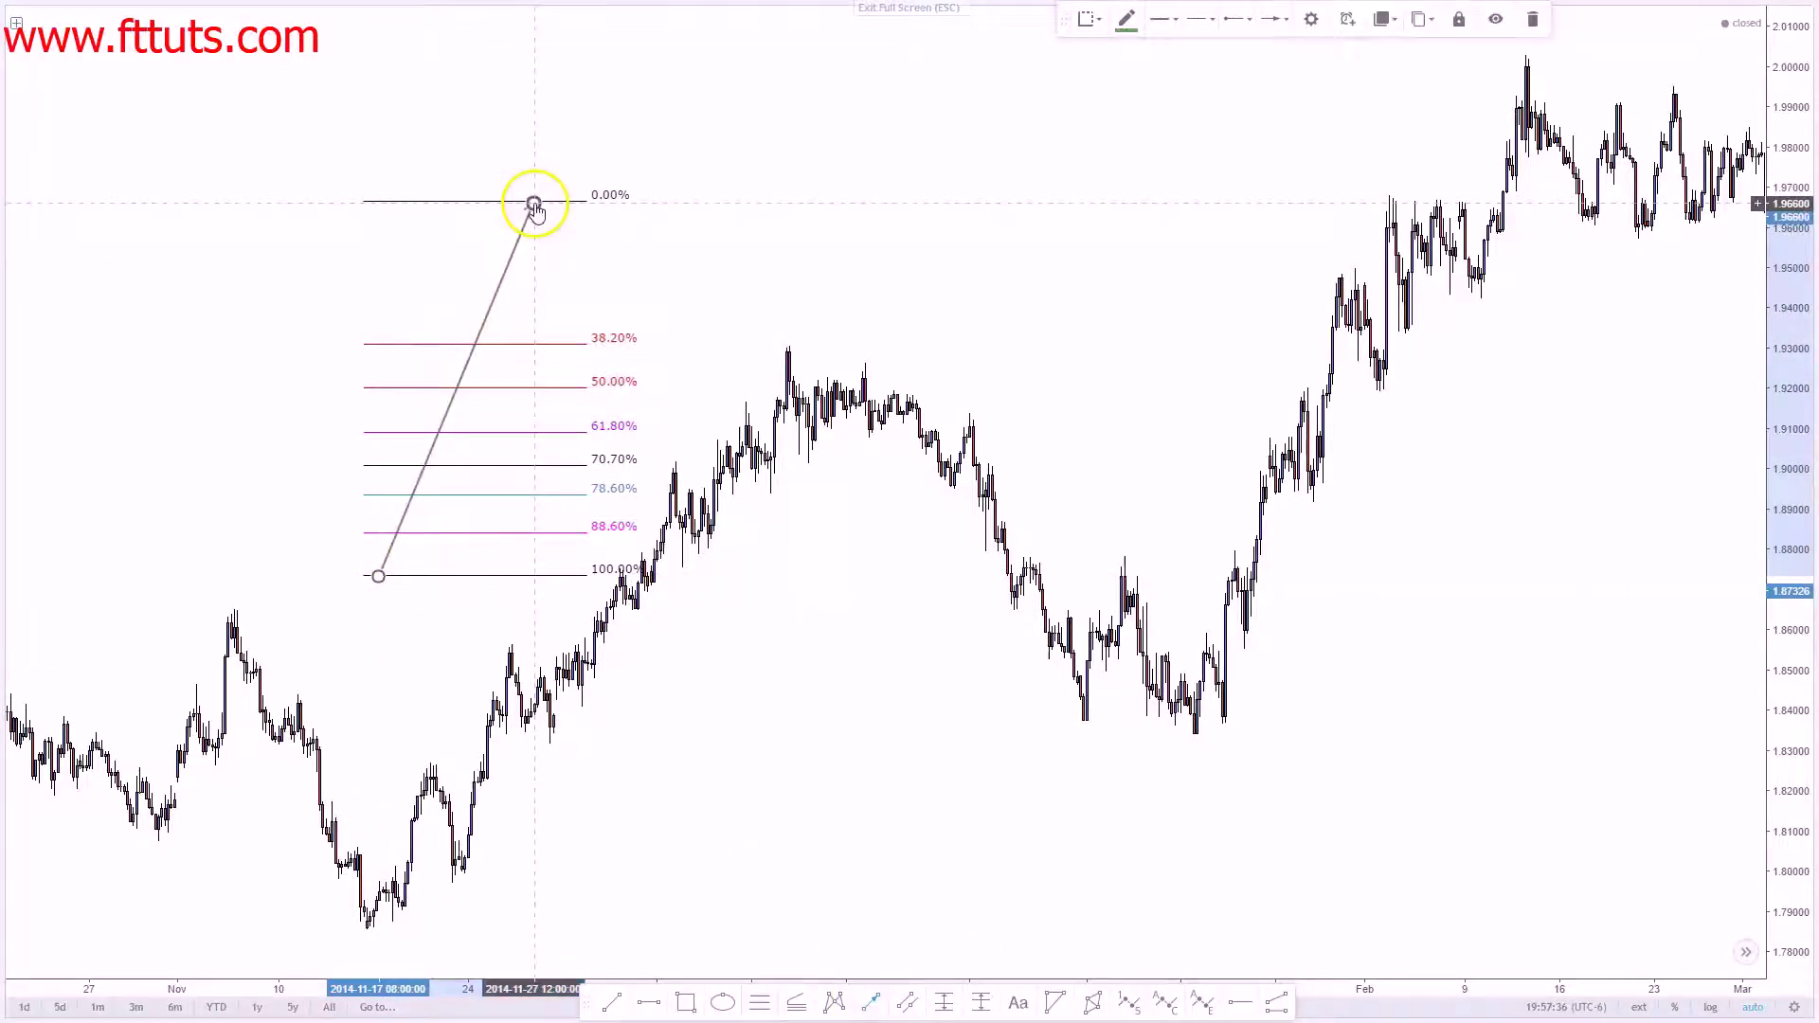
# Step: Add a downward arrow from the 0% high ending at the 50% level
pyautogui.click(870, 1003)
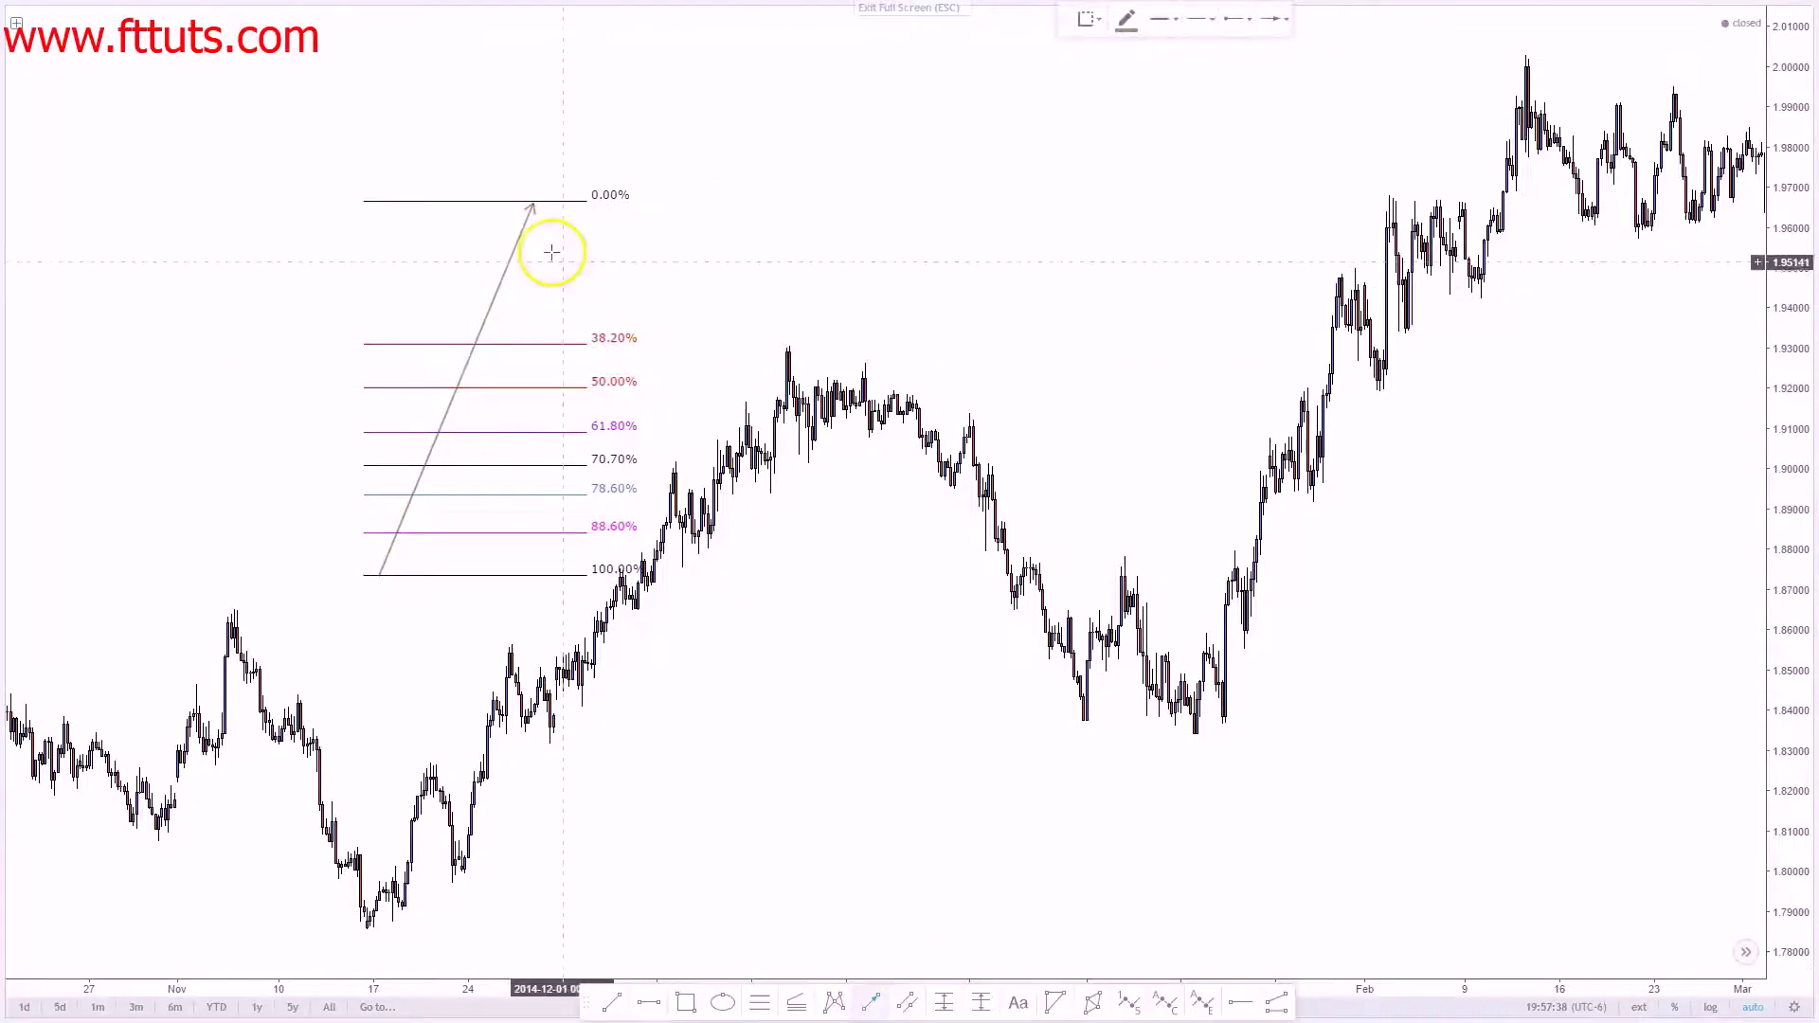
pyautogui.click(534, 204)
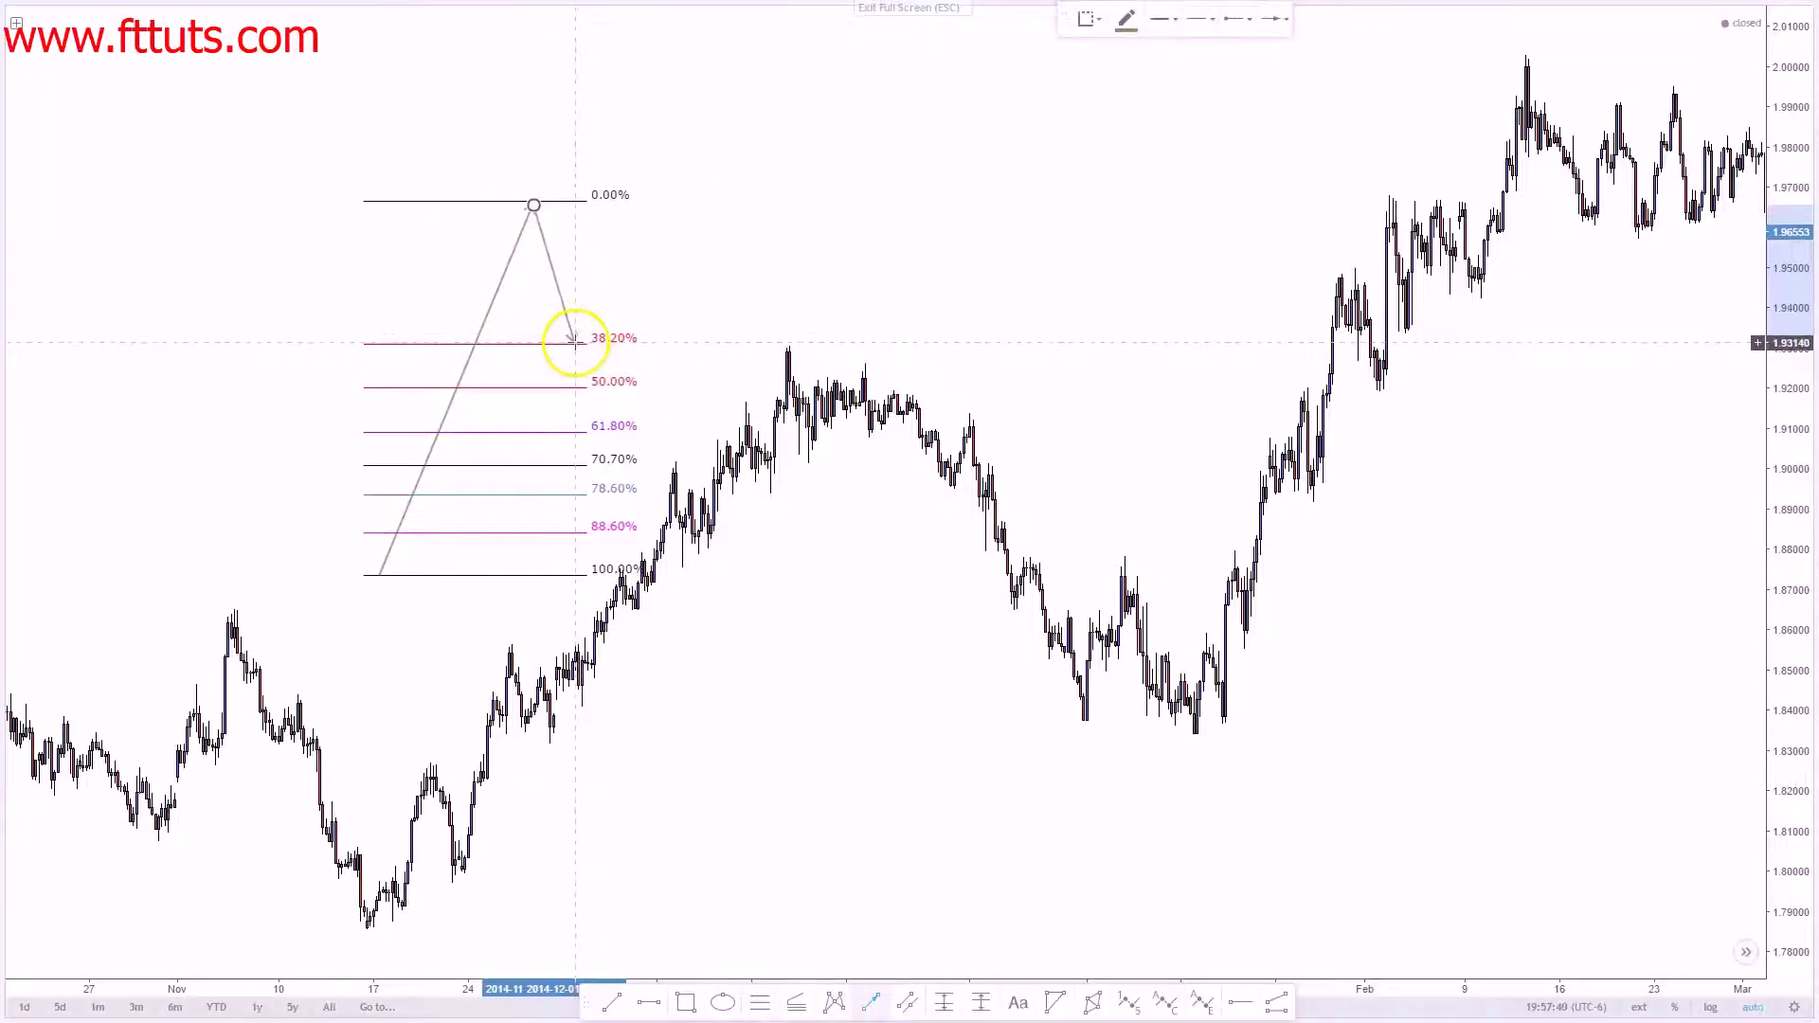
pyautogui.click(567, 323)
pyautogui.moveTo(568, 326); pyautogui.dragTo(582, 386)
pyautogui.click(597, 392)
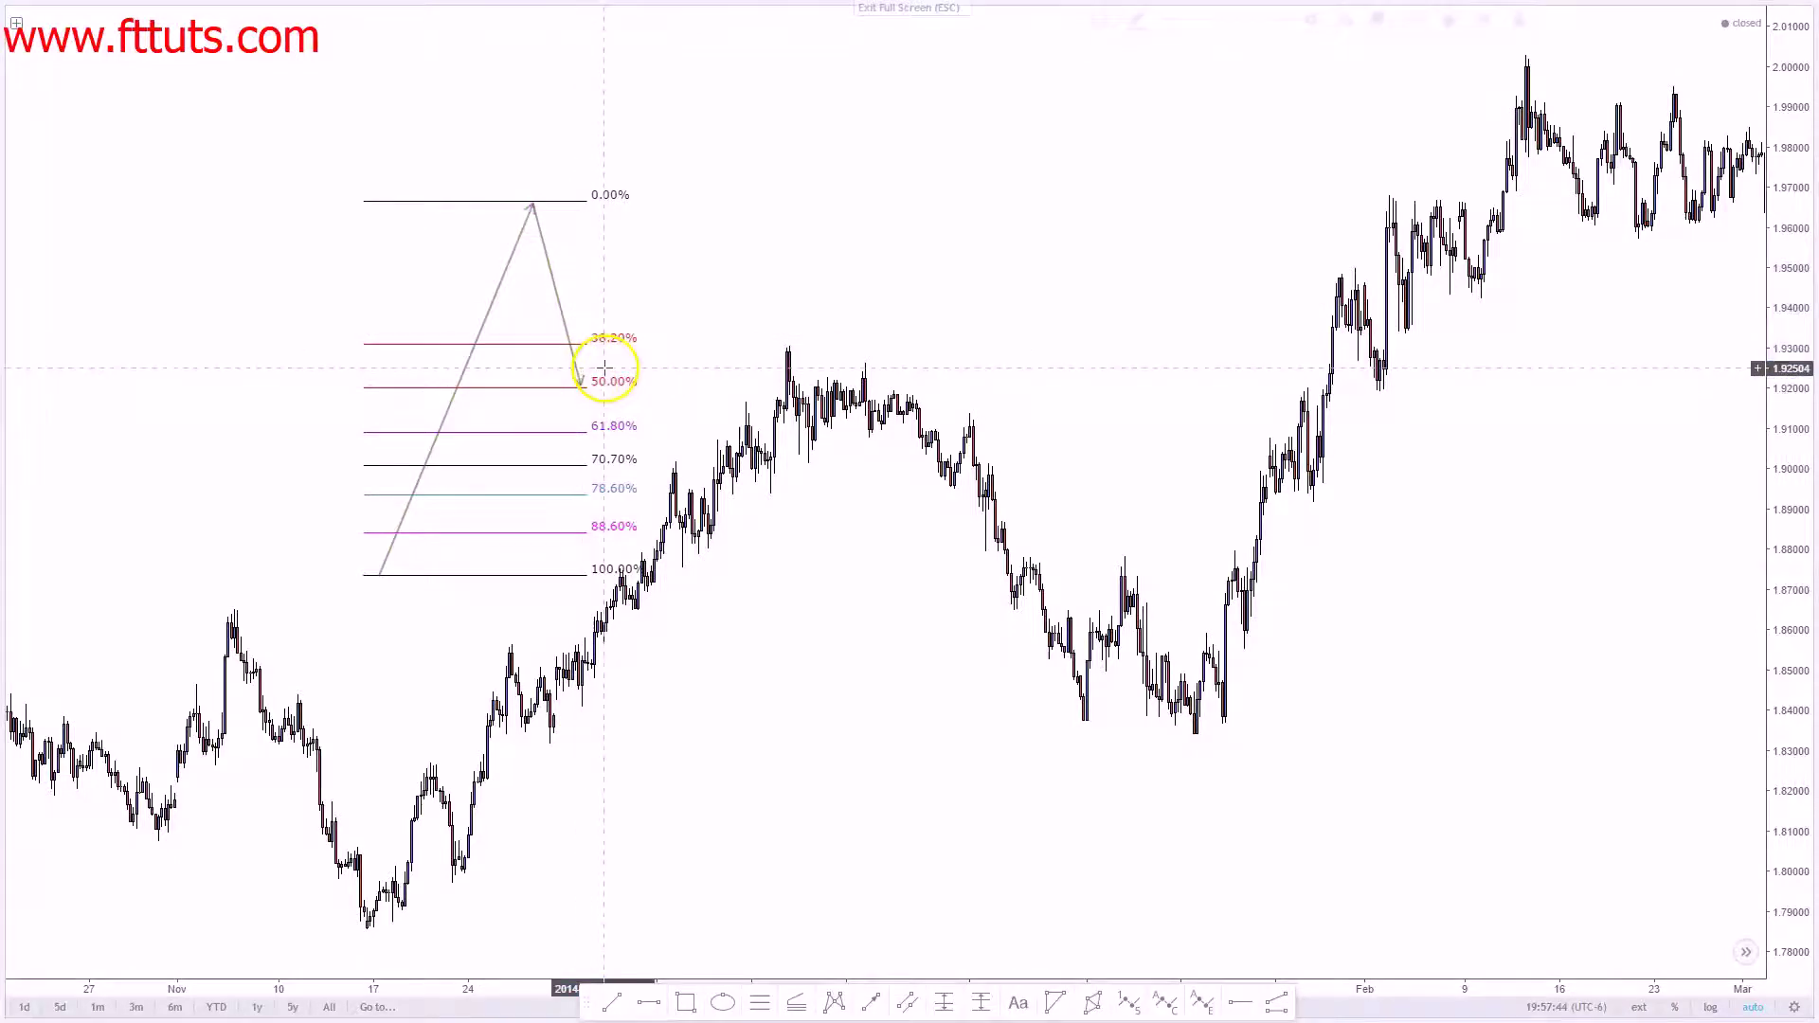
# Step: Move the downward arrow's end to the 61.8% level
pyautogui.rightClick(480, 330)
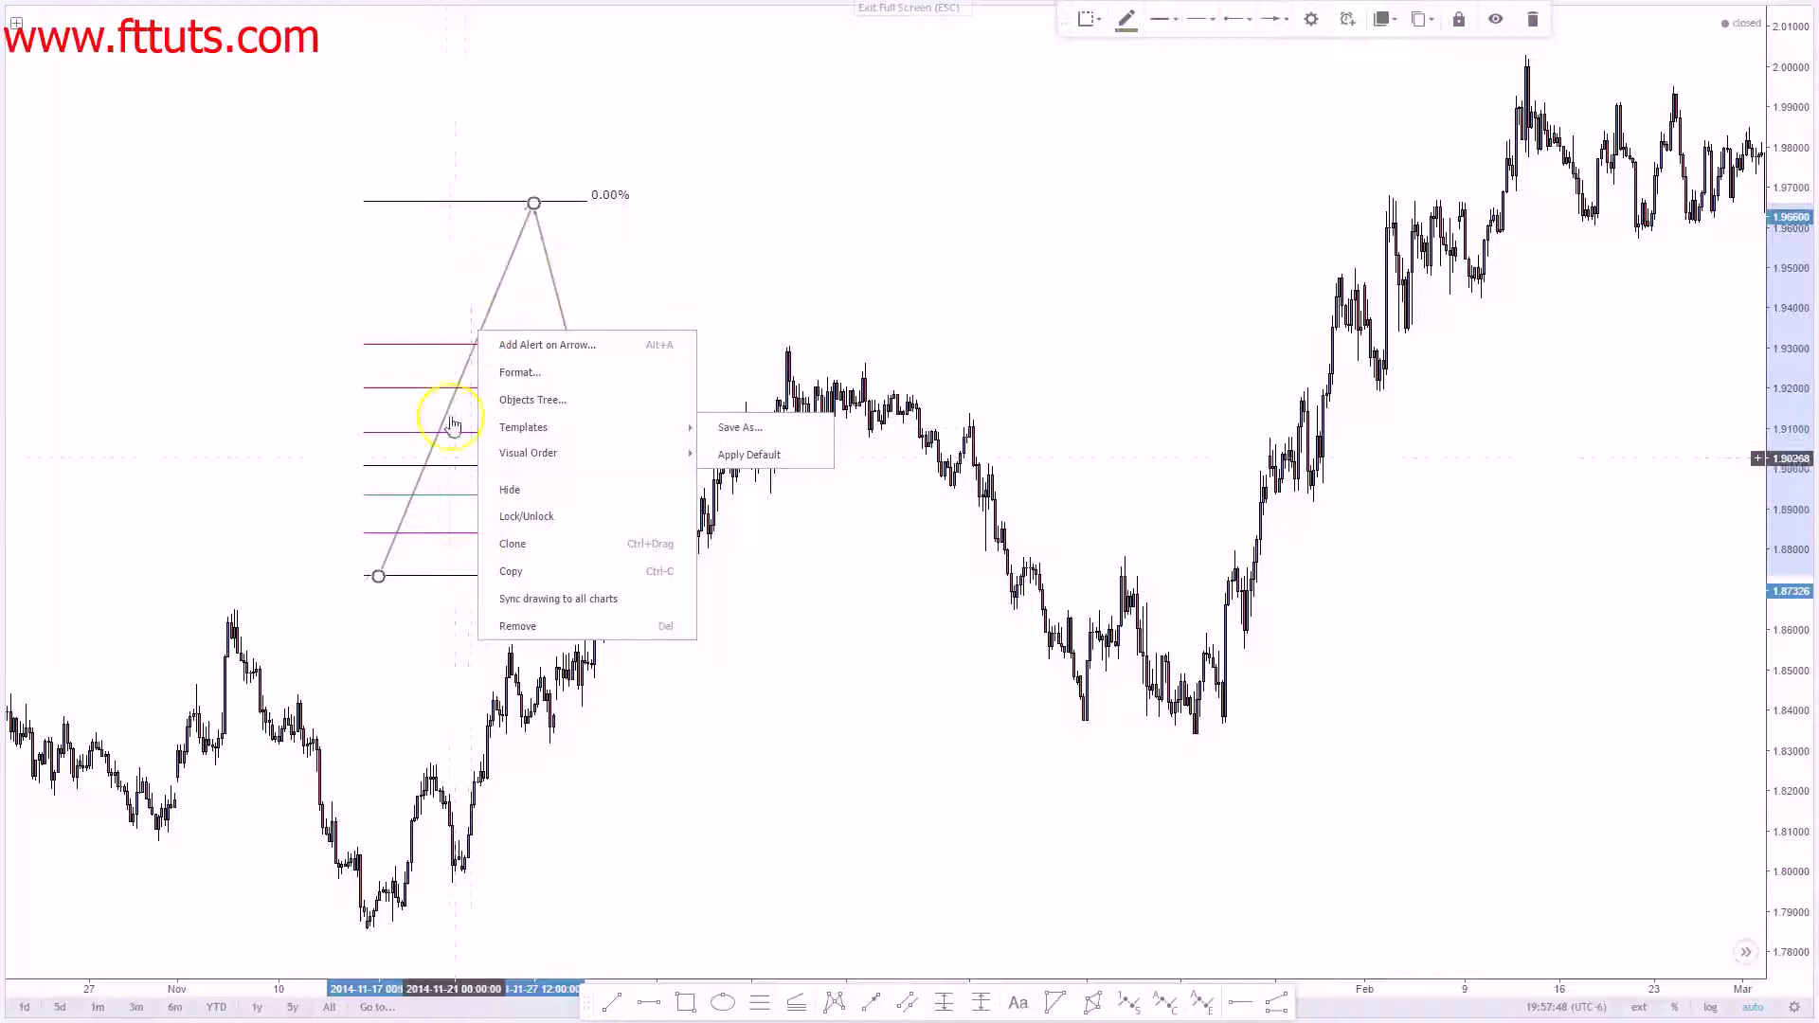
pyautogui.click(471, 304)
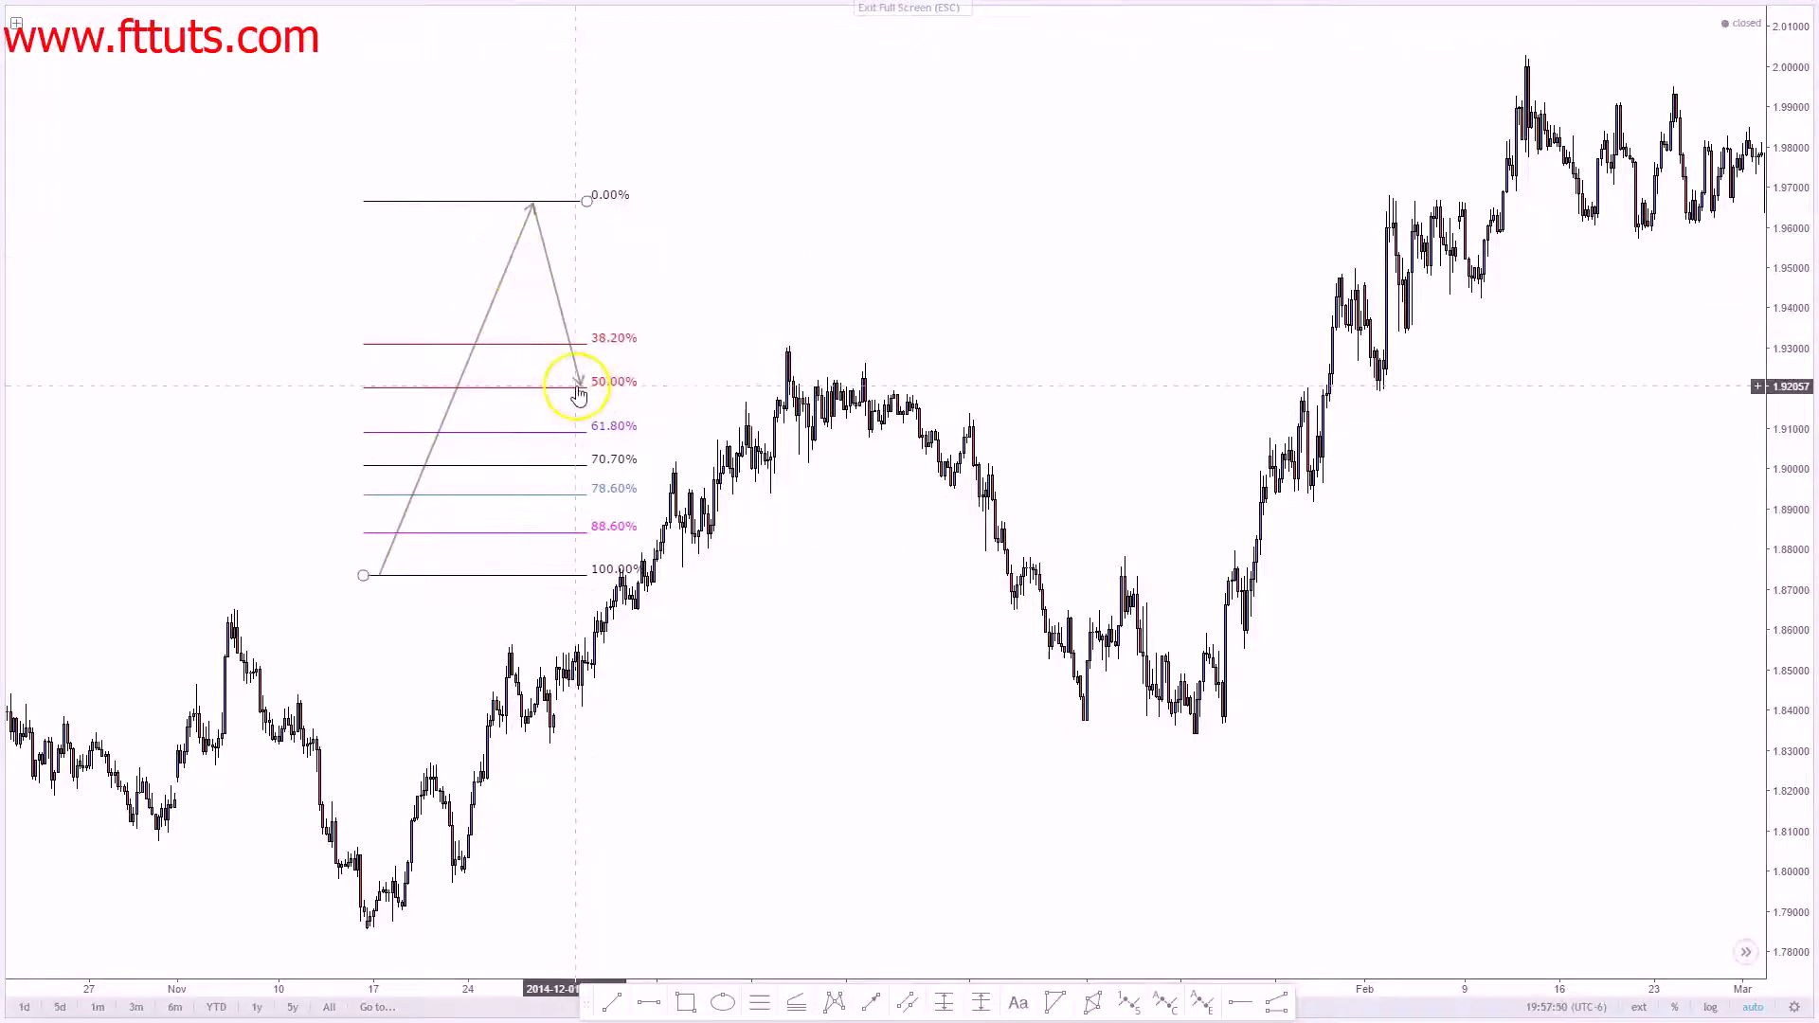
pyautogui.moveTo(581, 396); pyautogui.dragTo(586, 431)
pyautogui.click(678, 397)
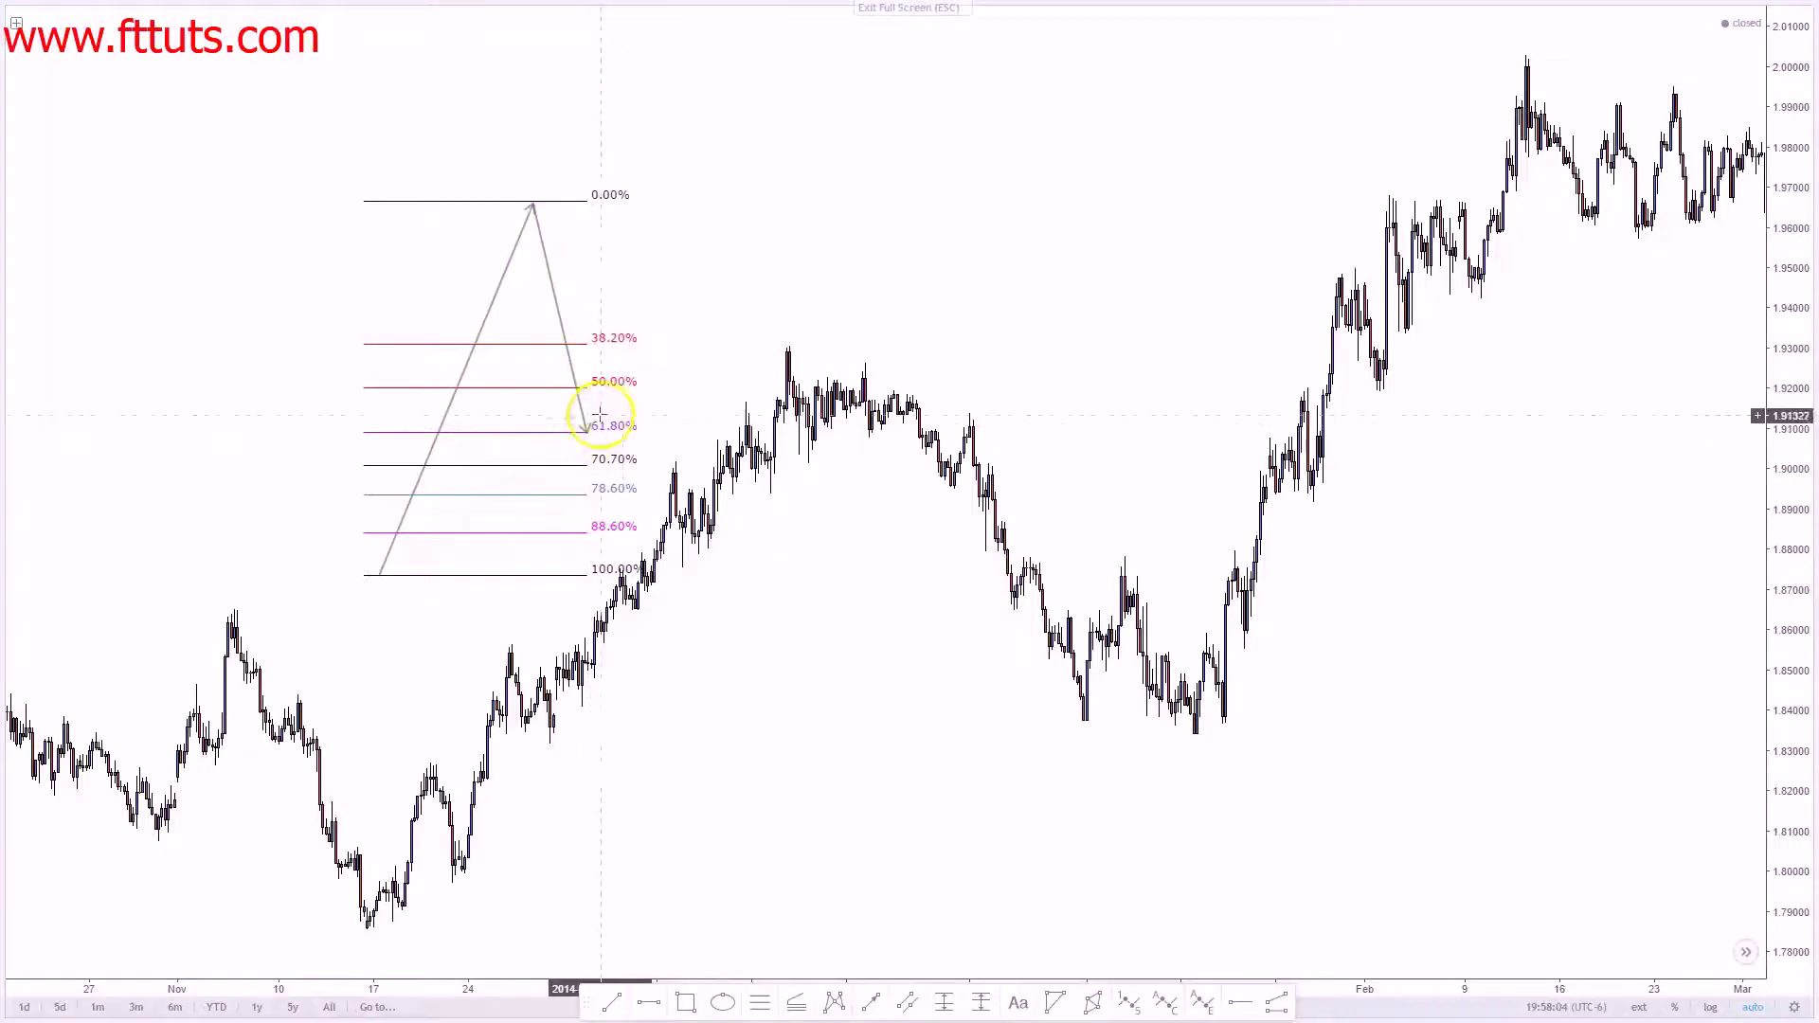
# Step: Clone the rising arrow and place the copy from 61.8% to above the 0% high
pyautogui.rightClick(483, 333)
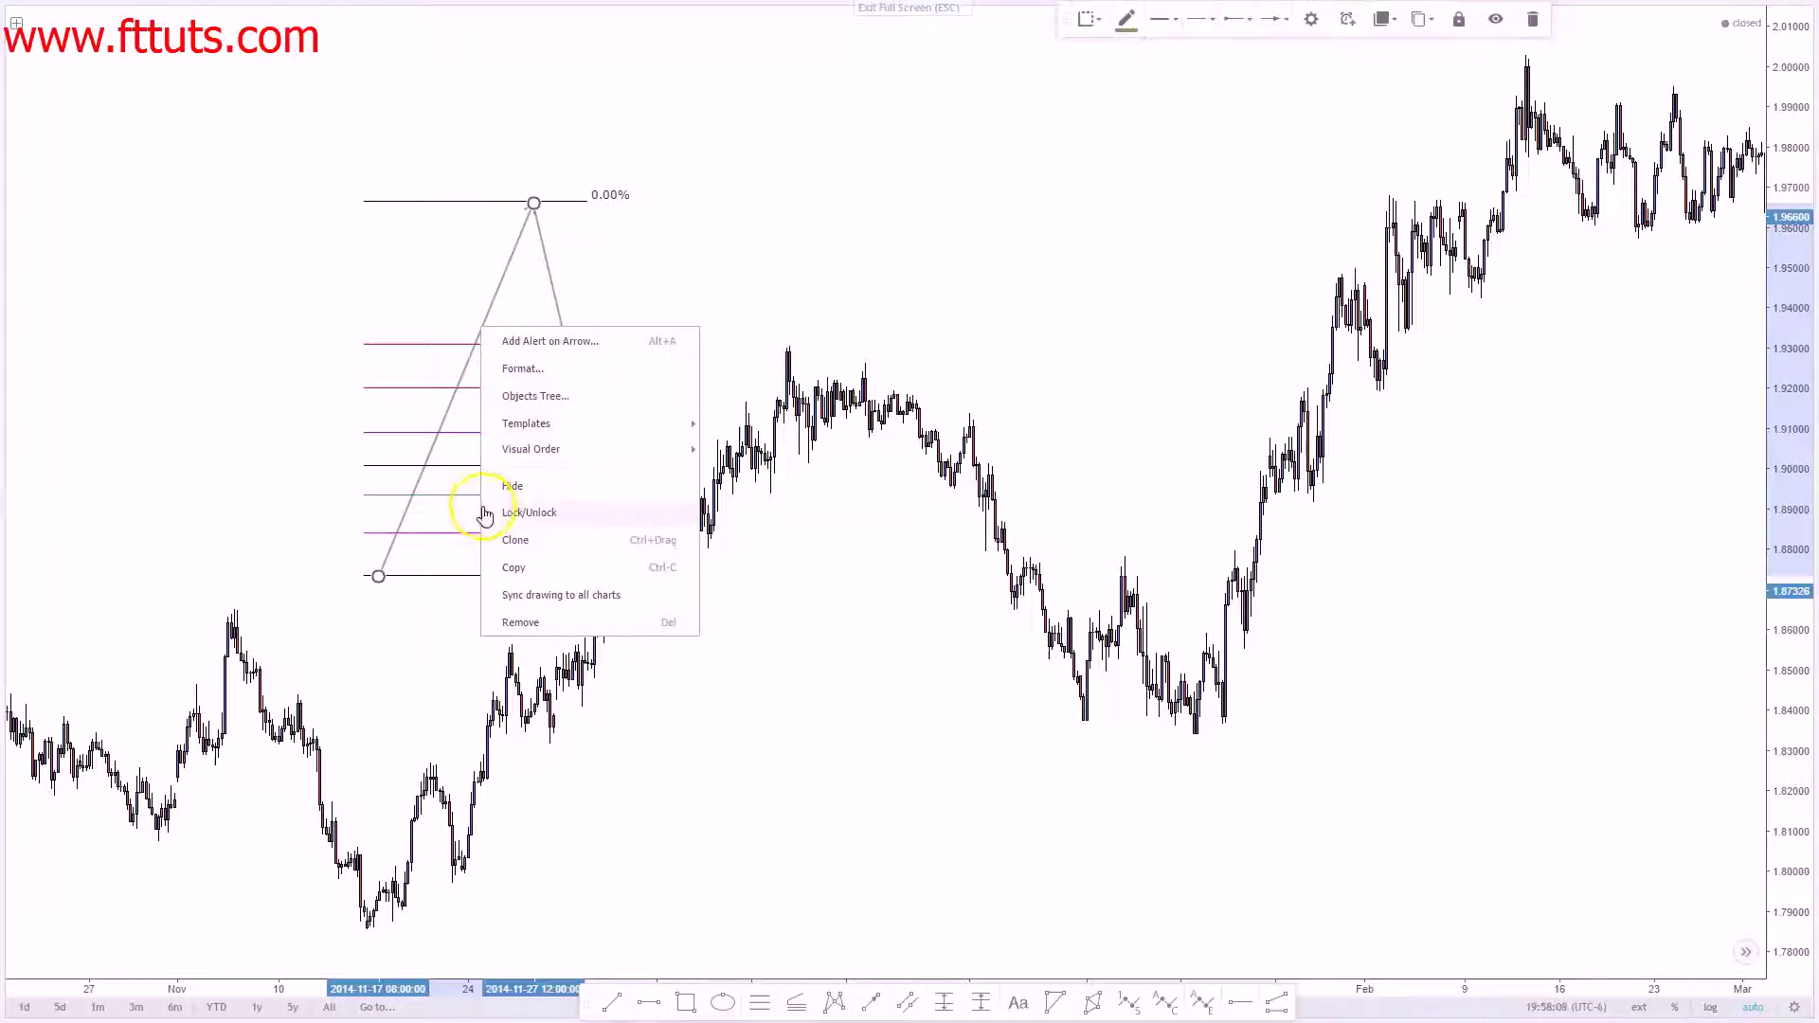
pyautogui.click(503, 536)
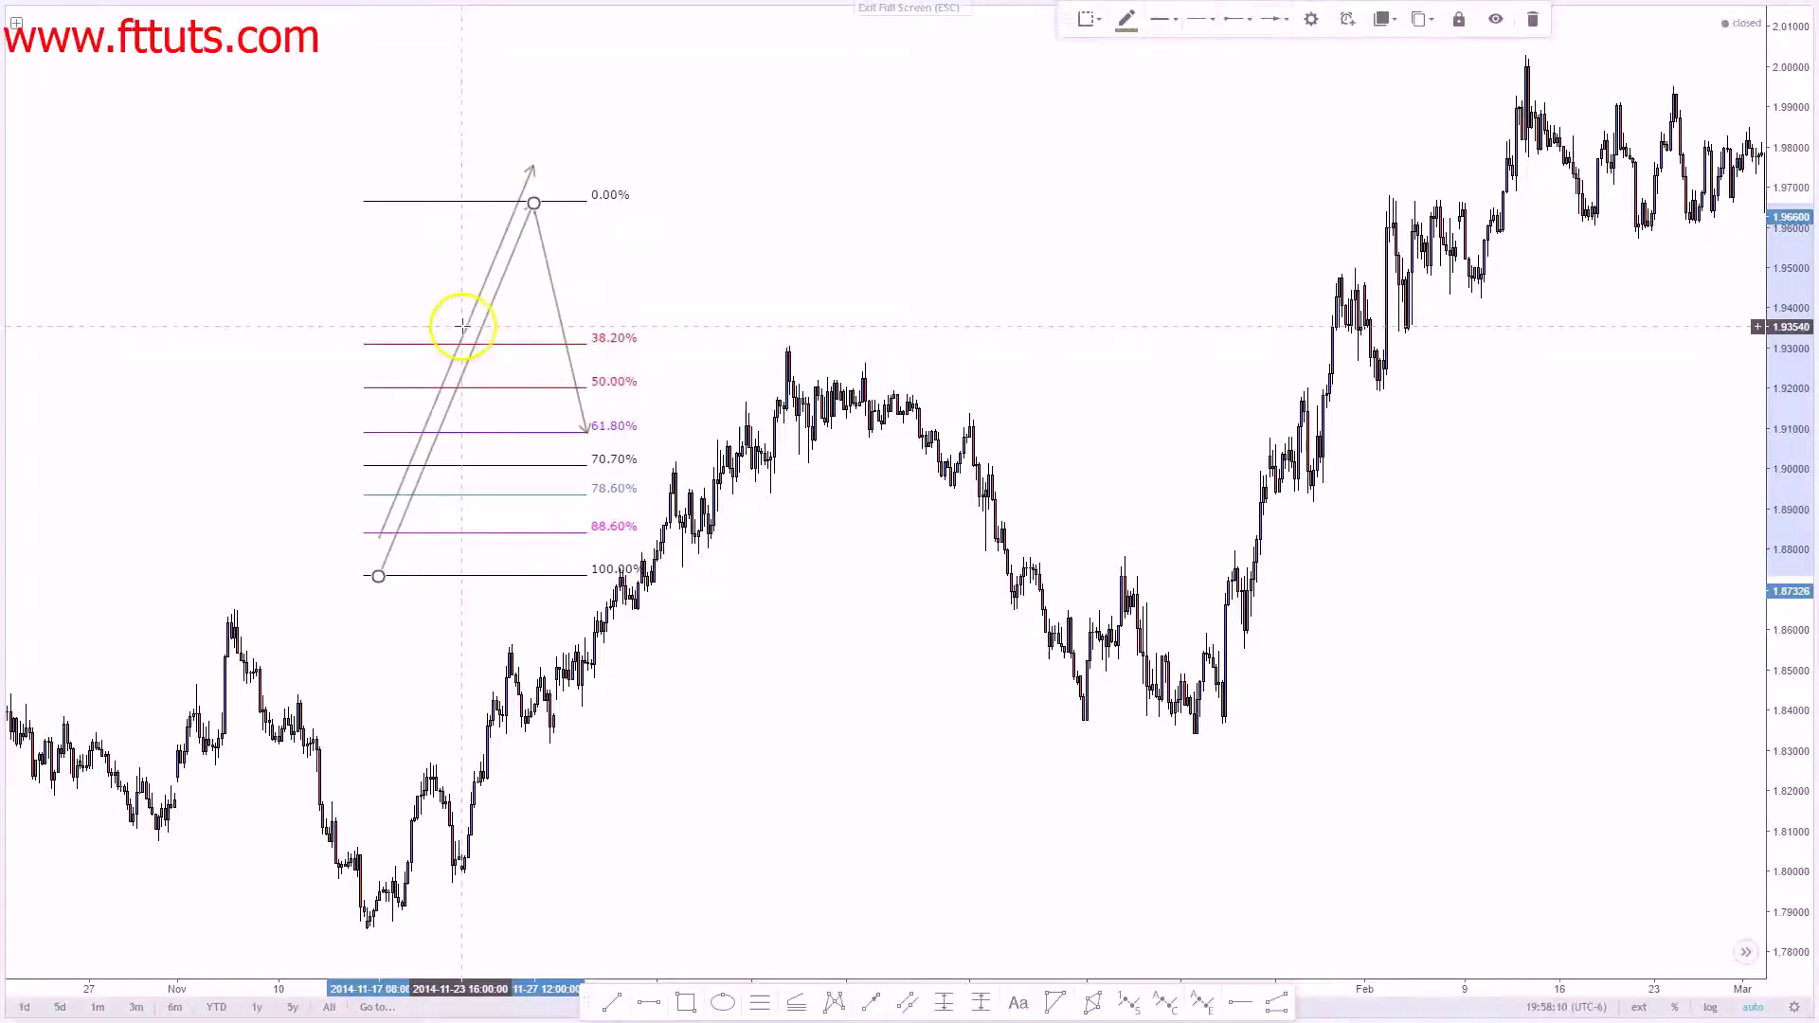
pyautogui.moveTo(461, 326)
pyautogui.mouseDown()
pyautogui.moveTo(544, 407)
pyautogui.moveTo(673, 220)
pyautogui.mouseUp()
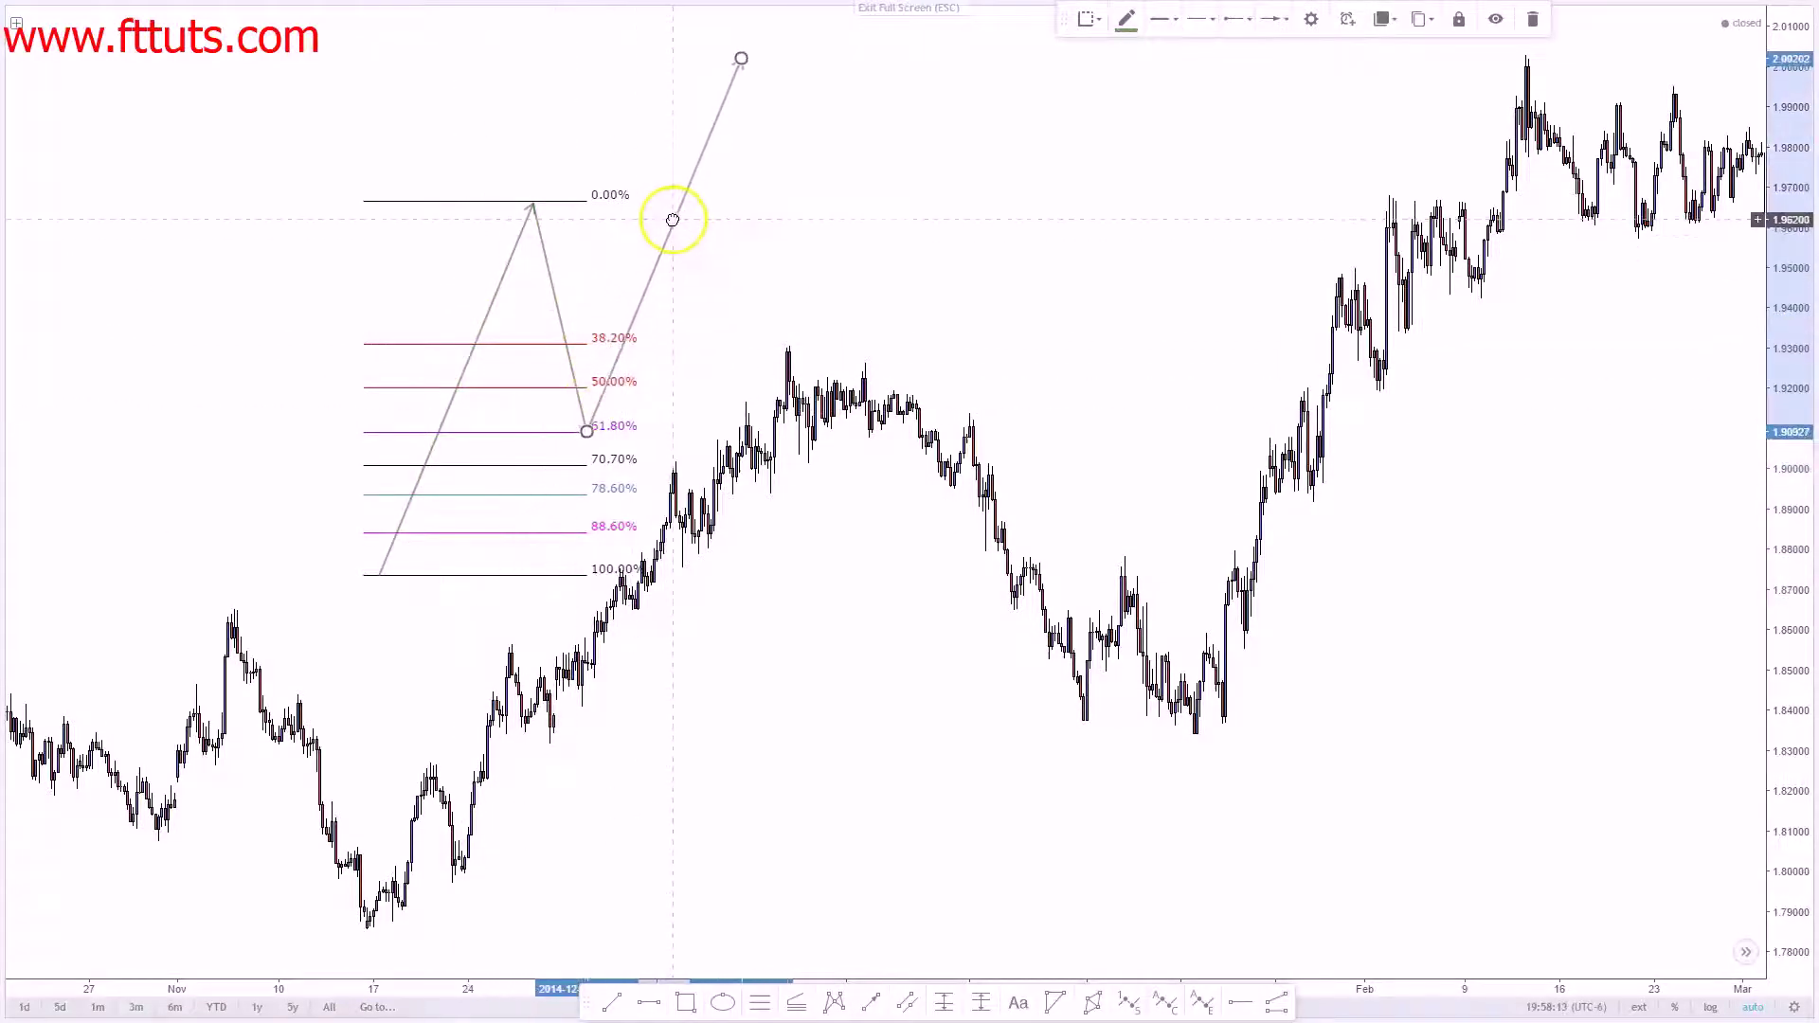
pyautogui.click(649, 151)
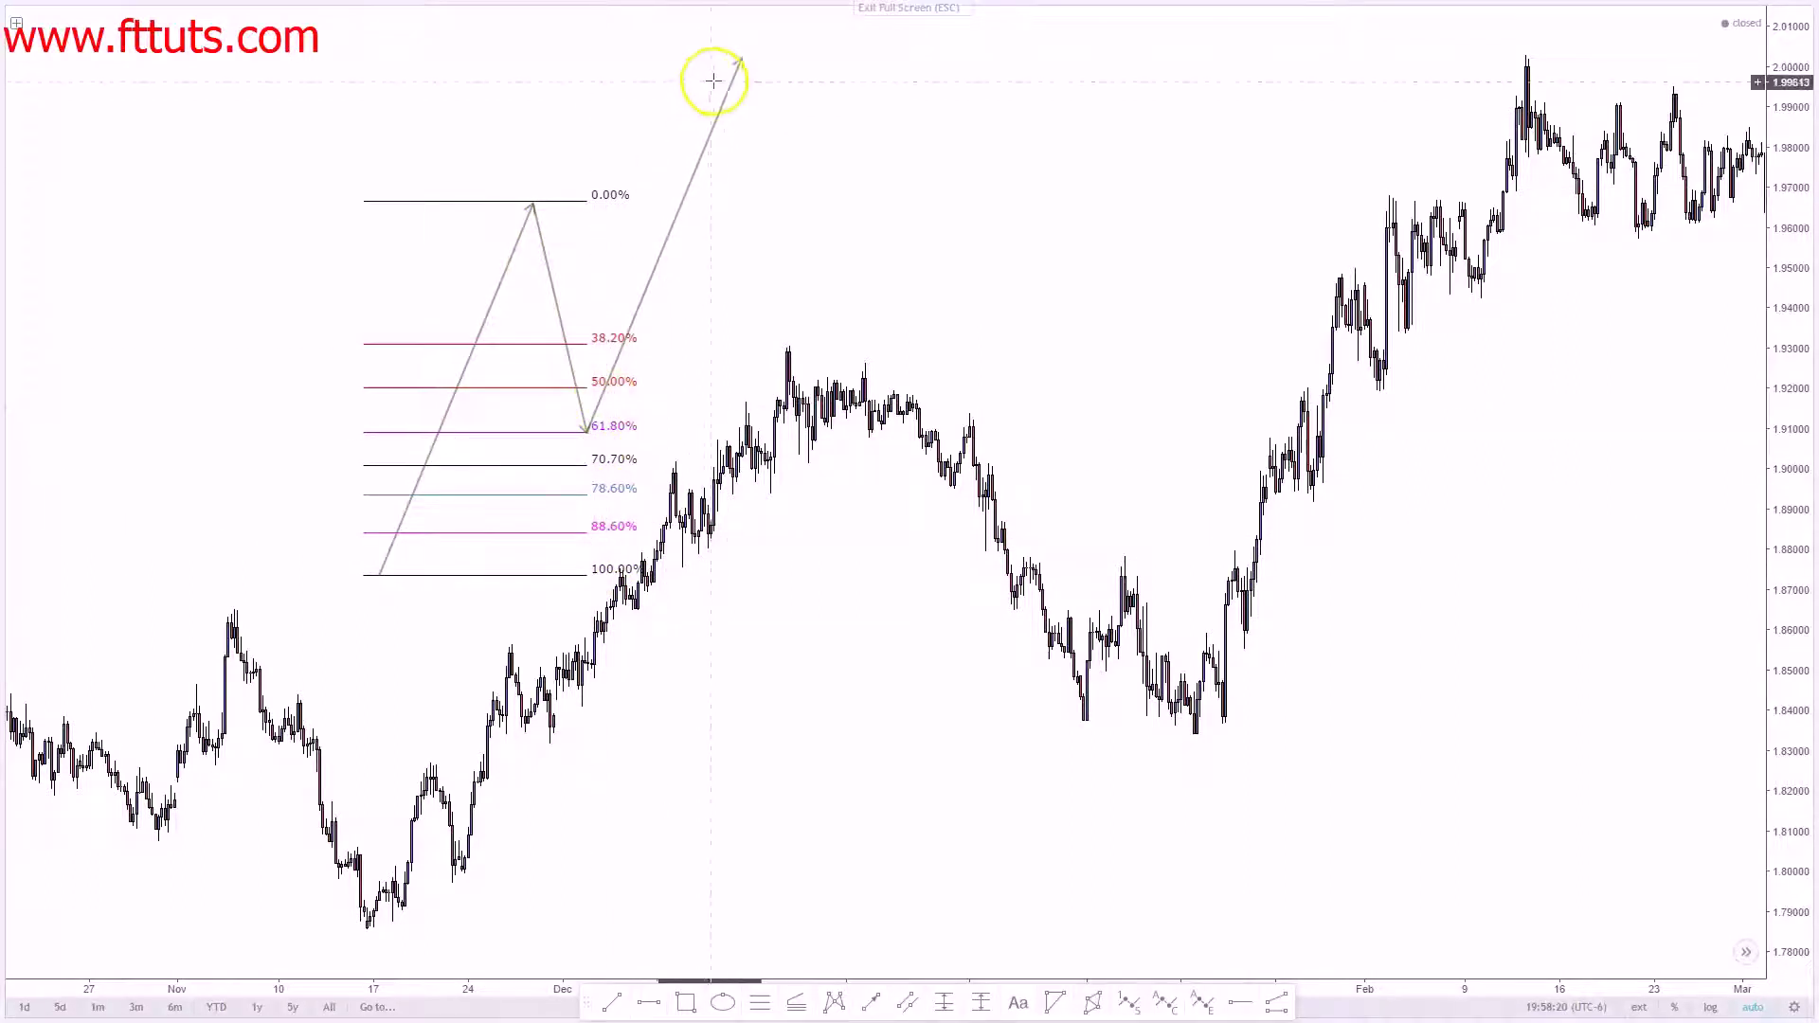
pyautogui.click(791, 1016)
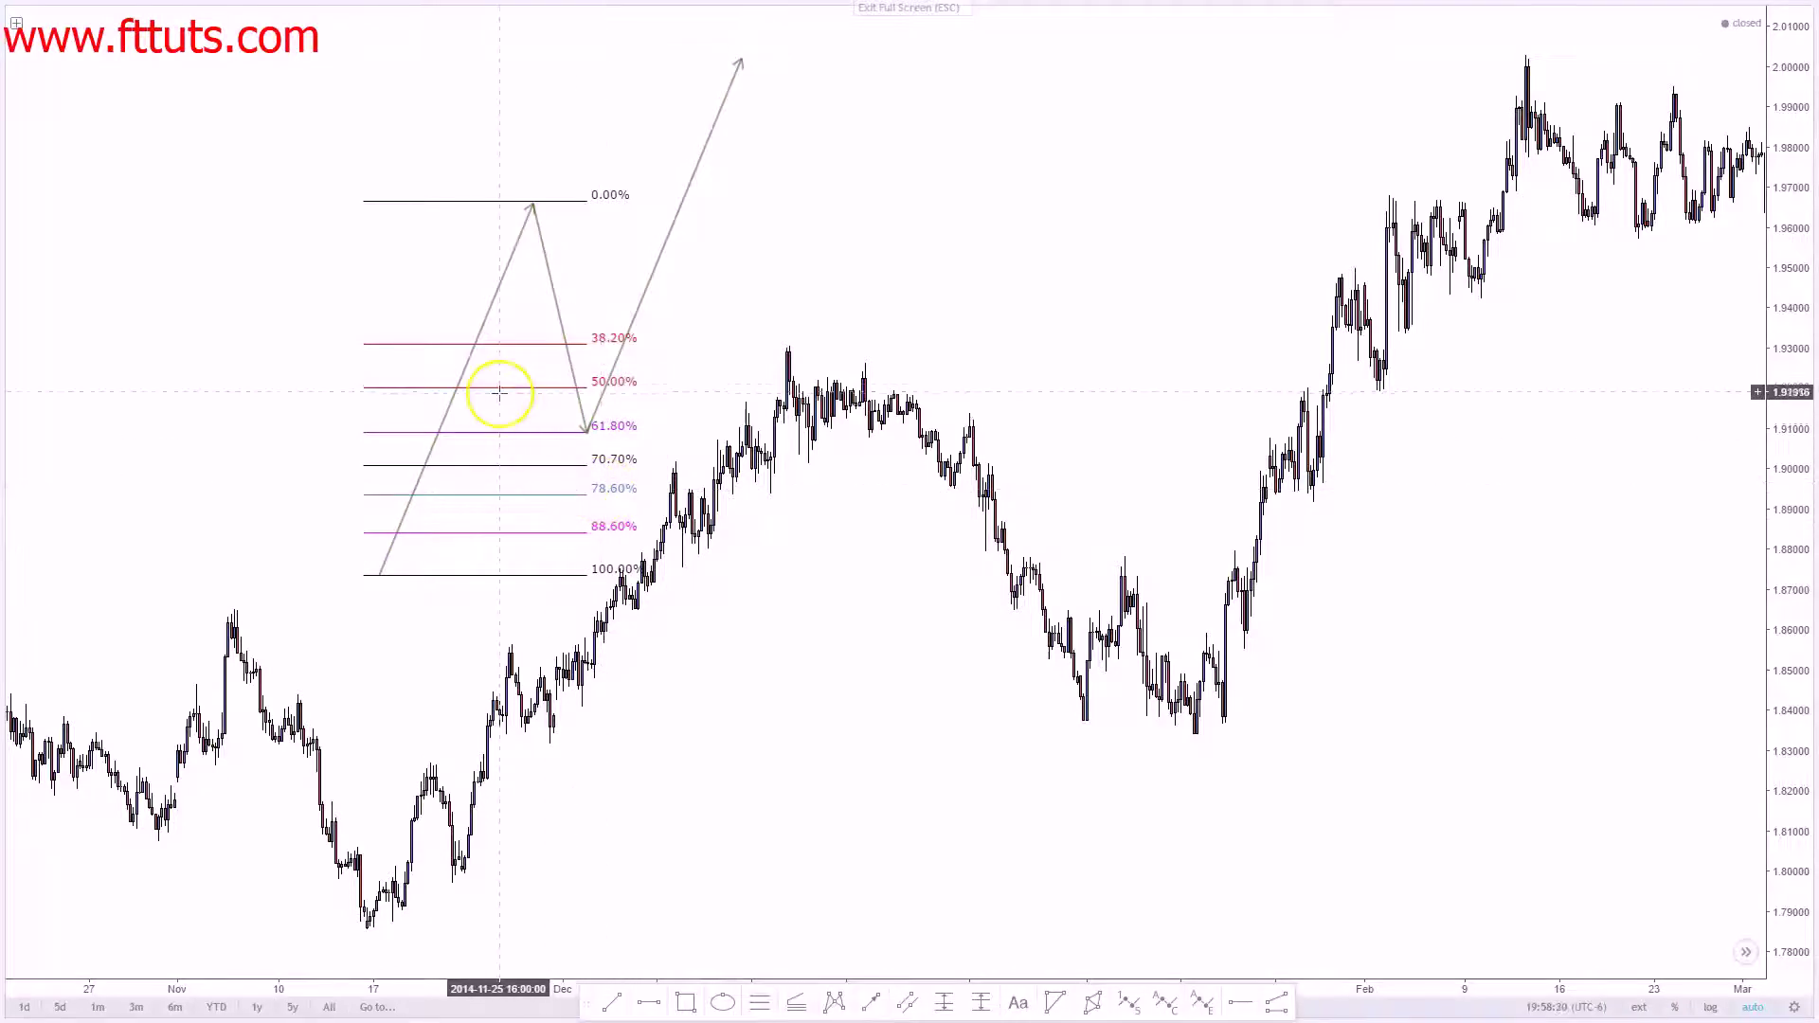
pyautogui.rightClick(304, 212)
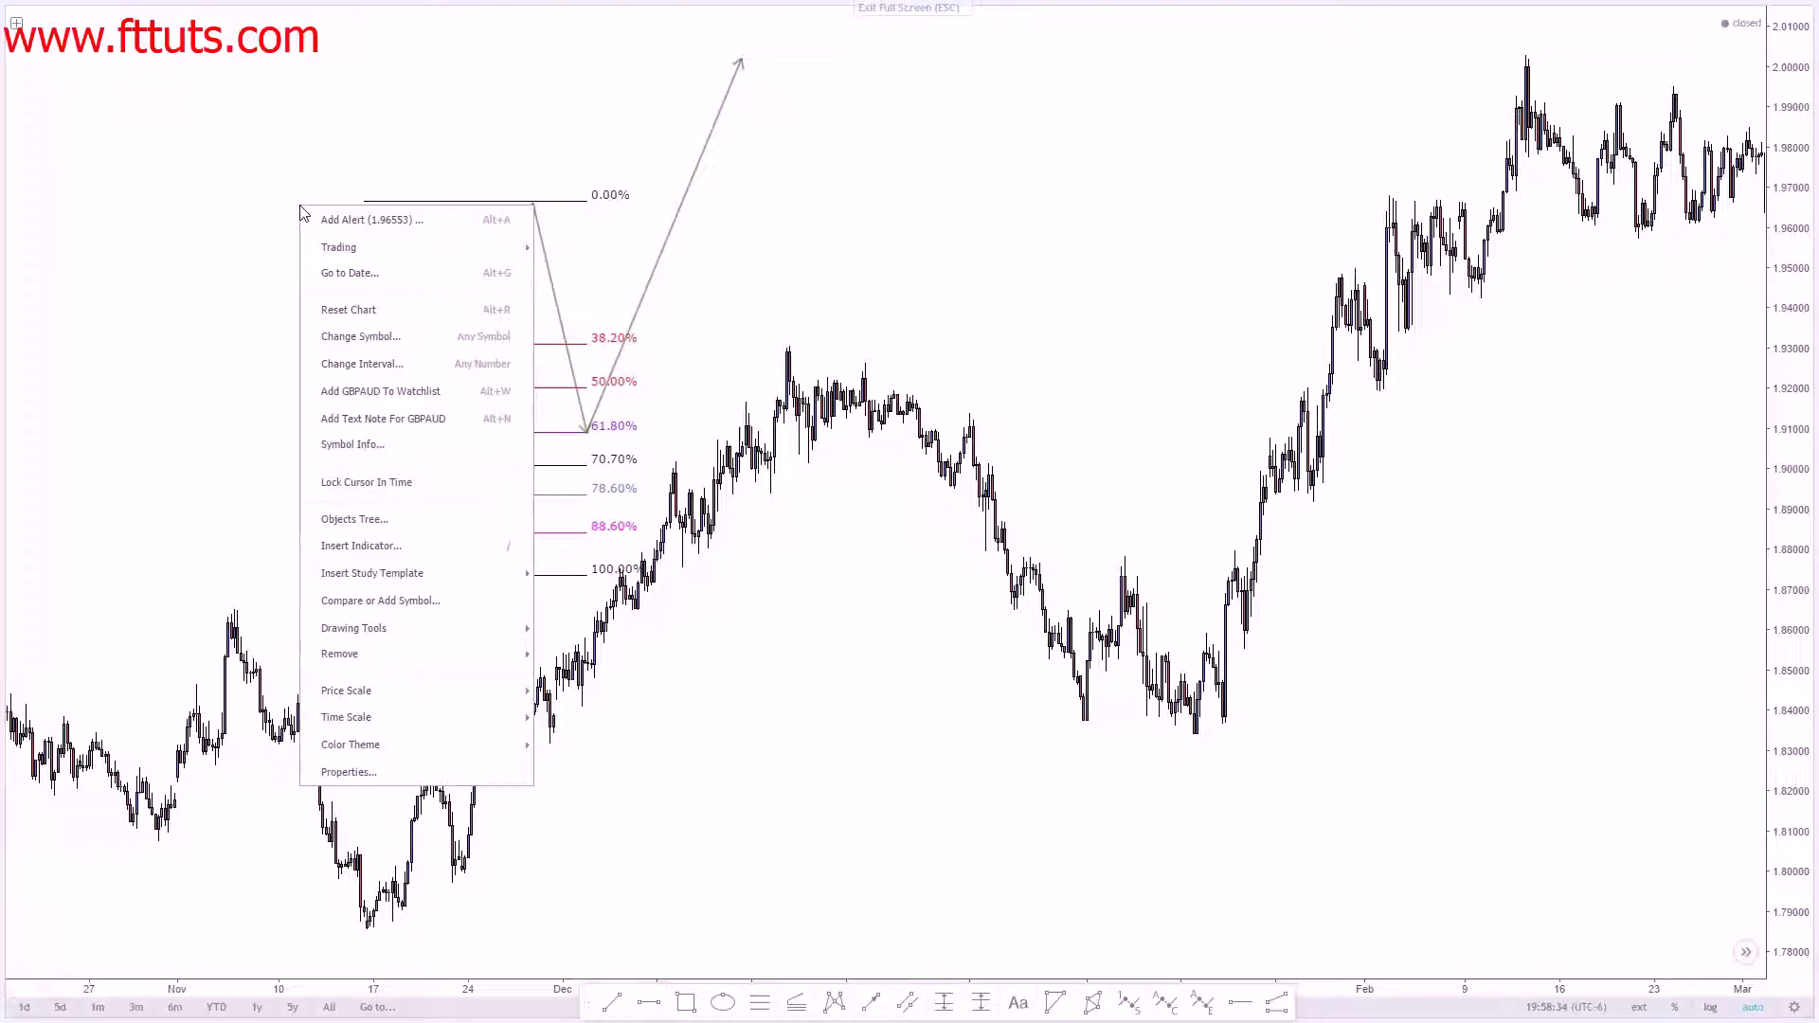
pyautogui.click(185, 141)
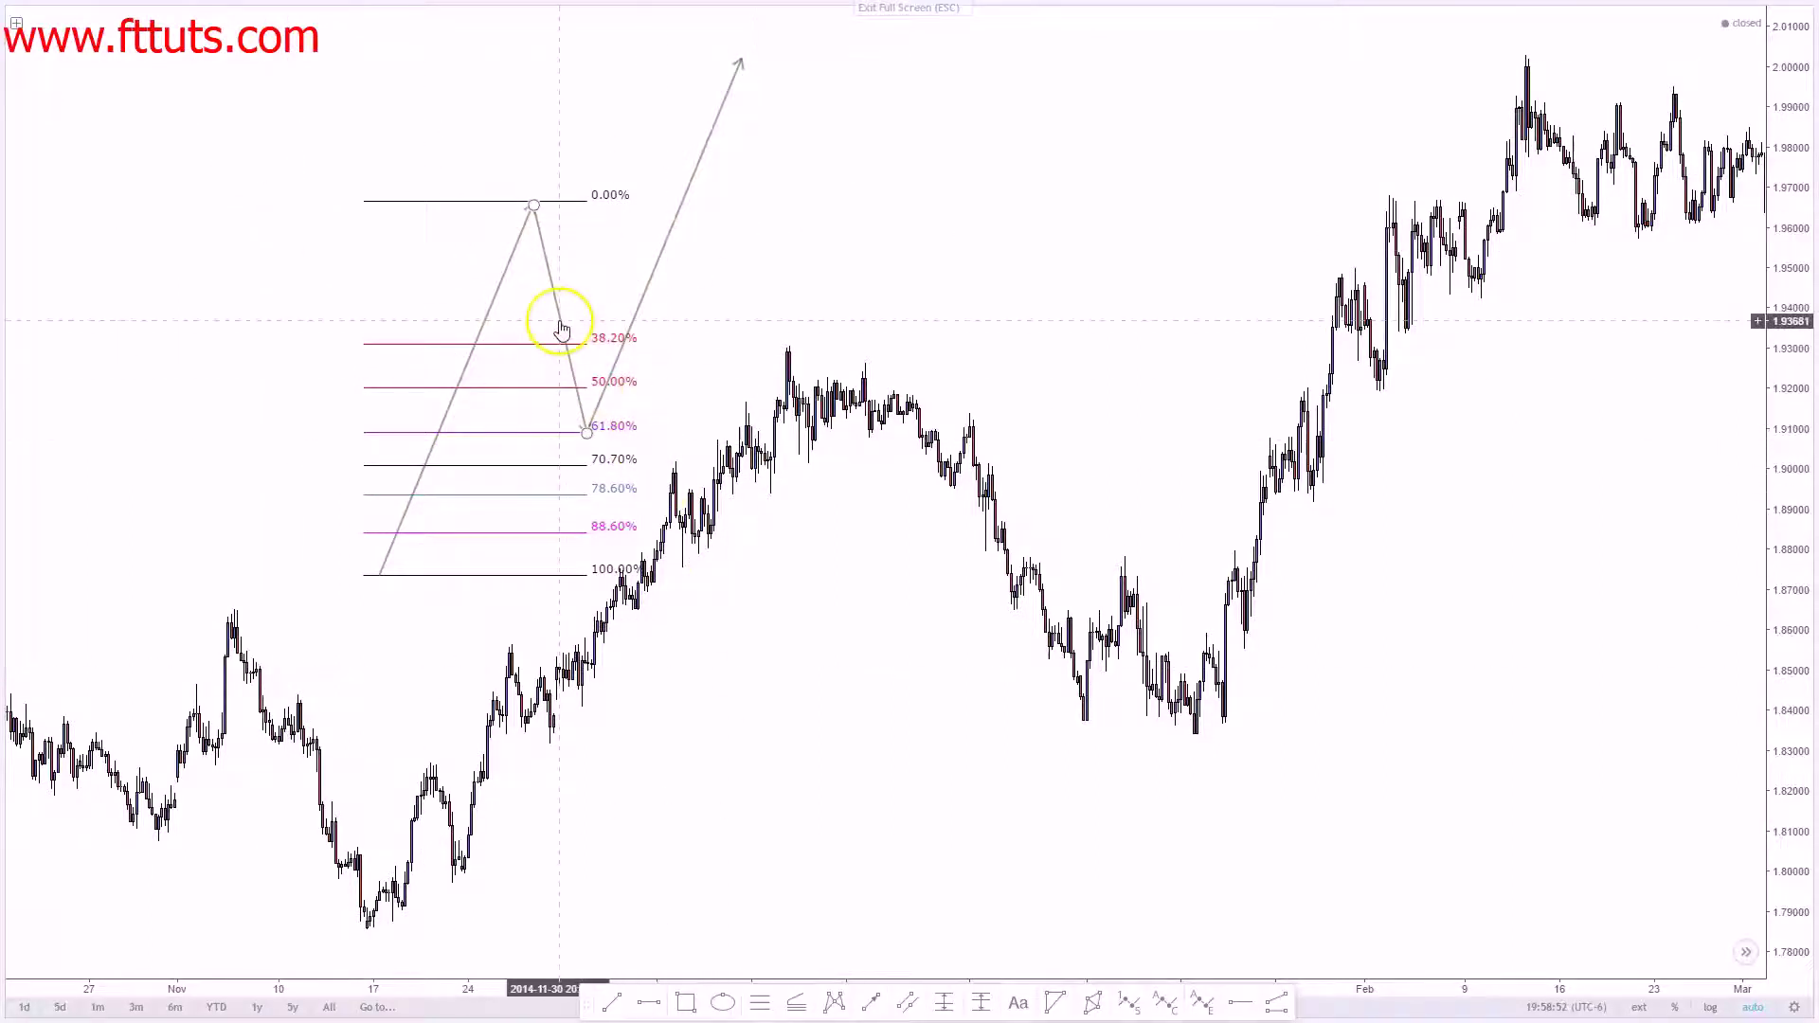
pyautogui.click(798, 1000)
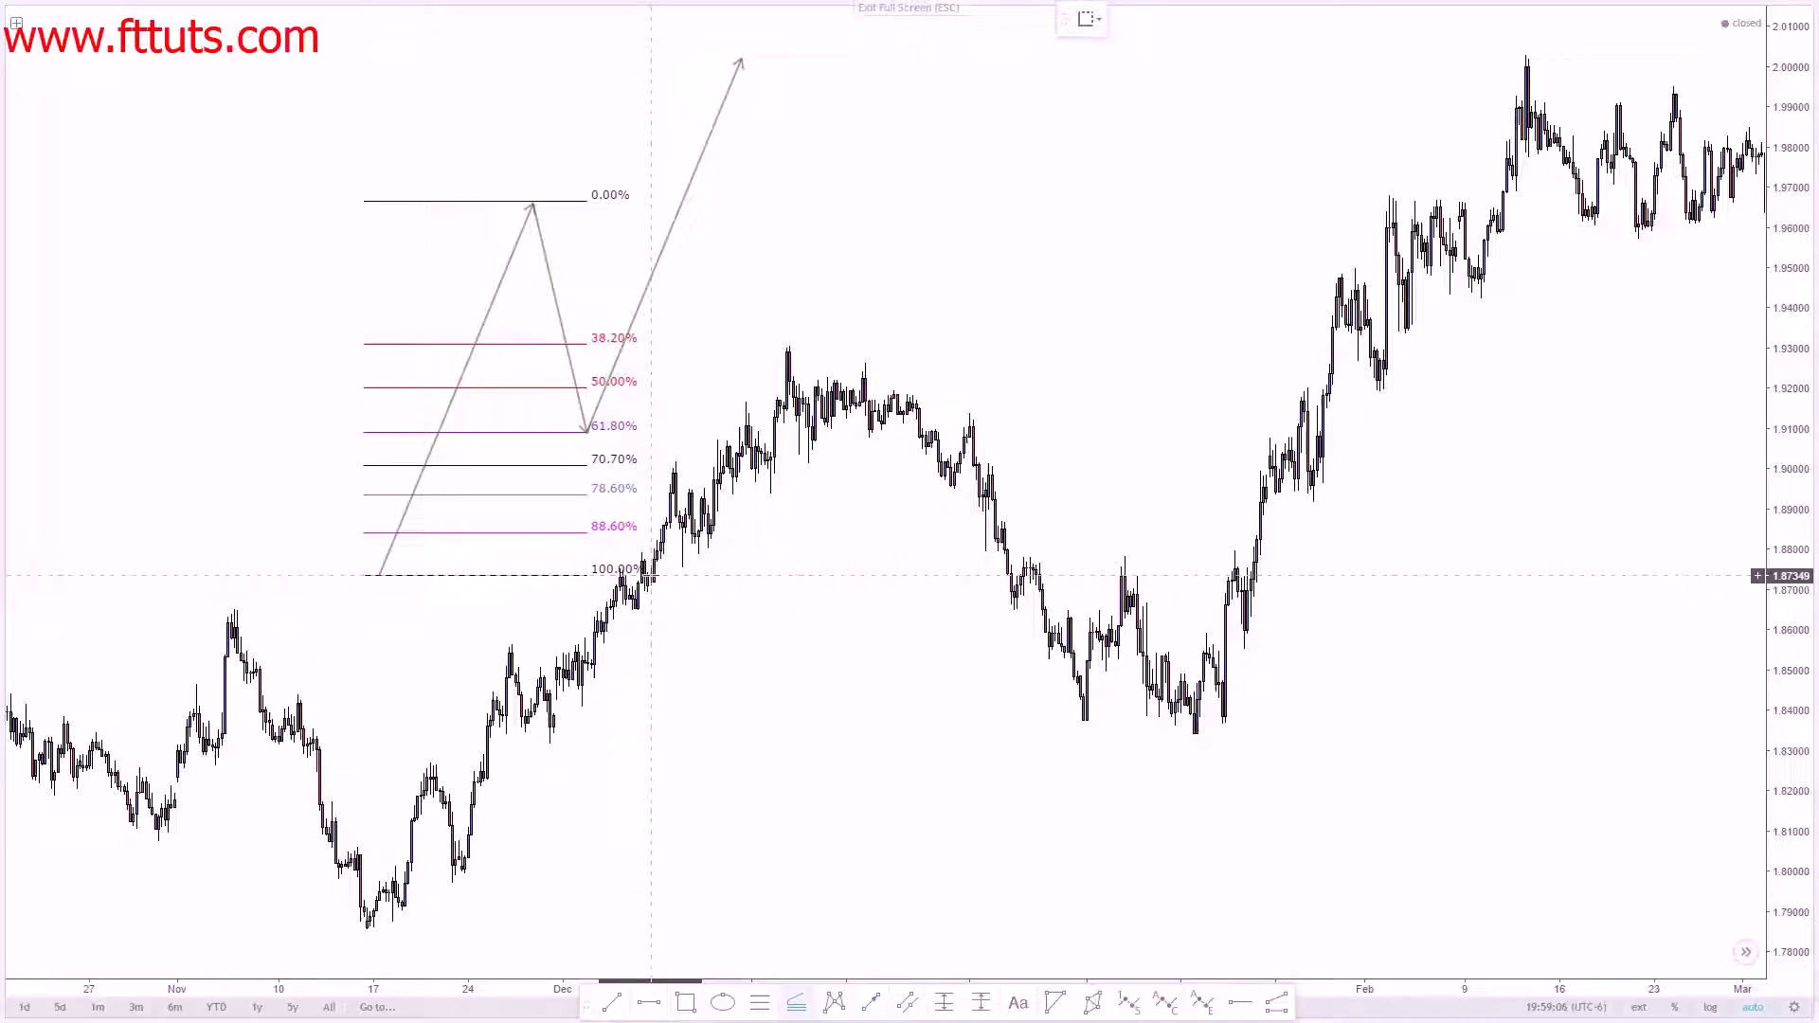
pyautogui.click(546, 542)
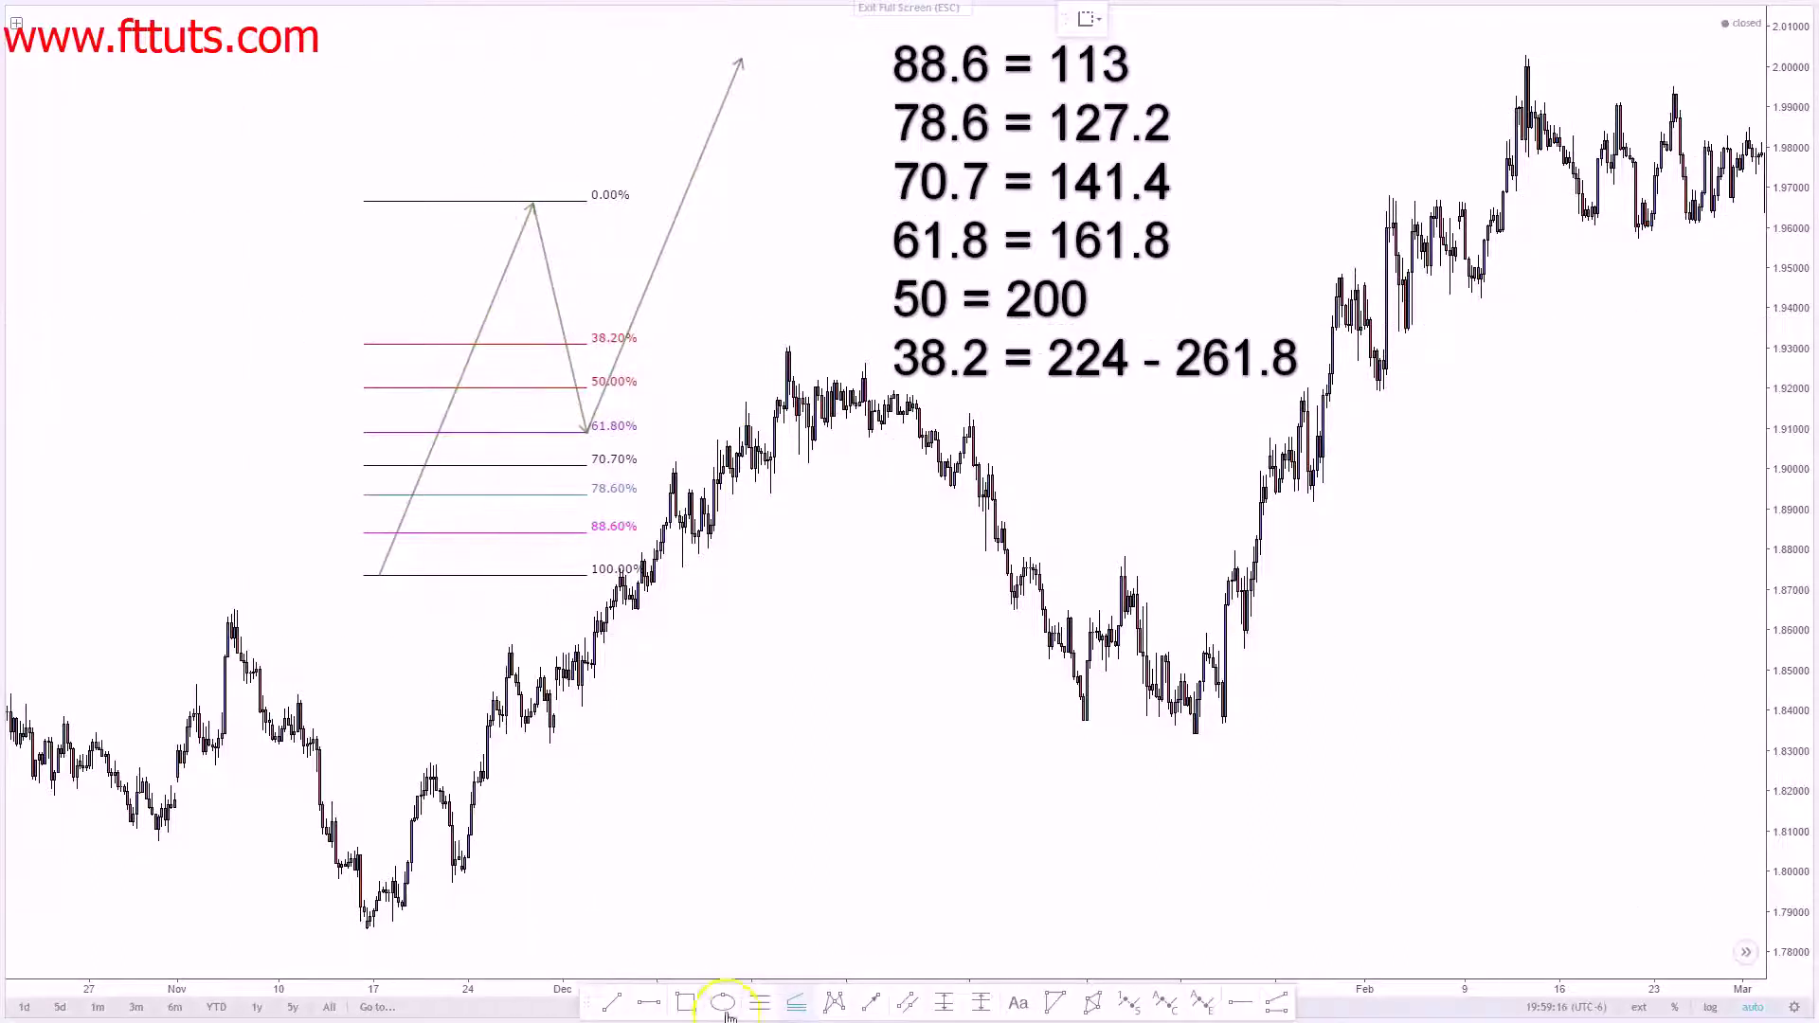
# Step: Draw a Trend-Based Fib Extension through the 61.8% low, 0% high and 61.8% retrace, stretching its levels right
pyautogui.click(794, 1002)
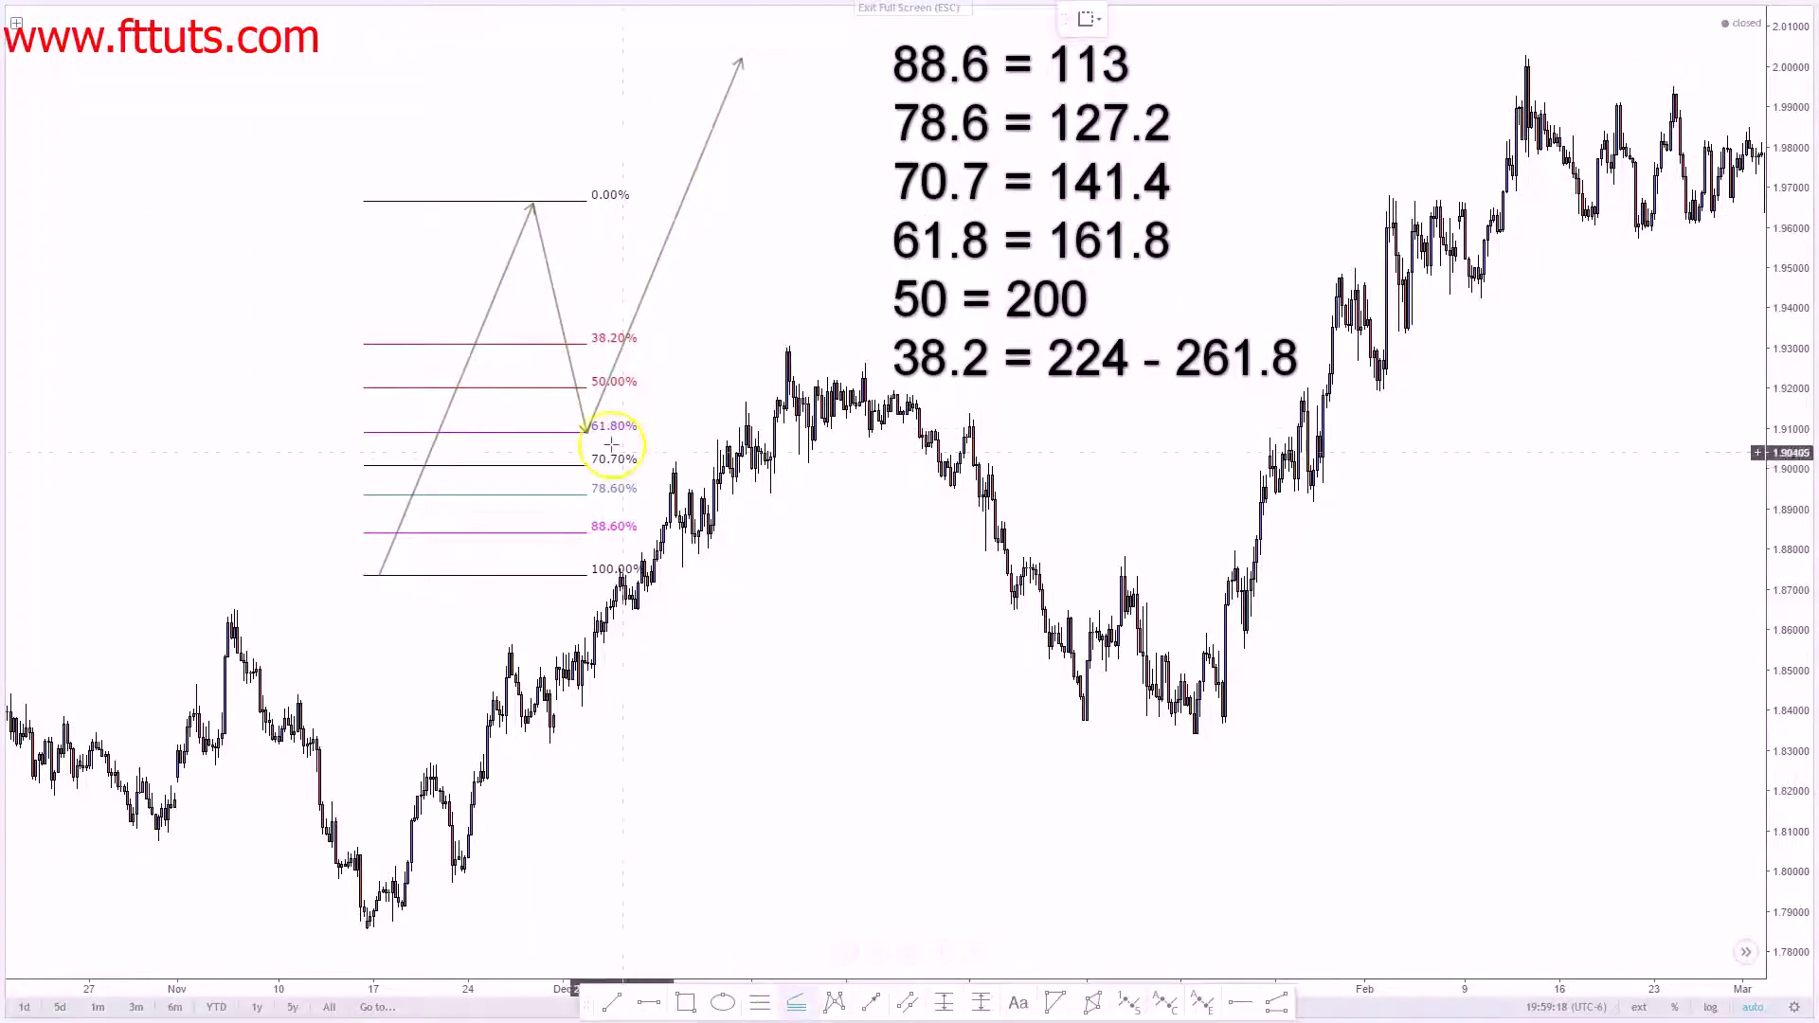
pyautogui.click(534, 432)
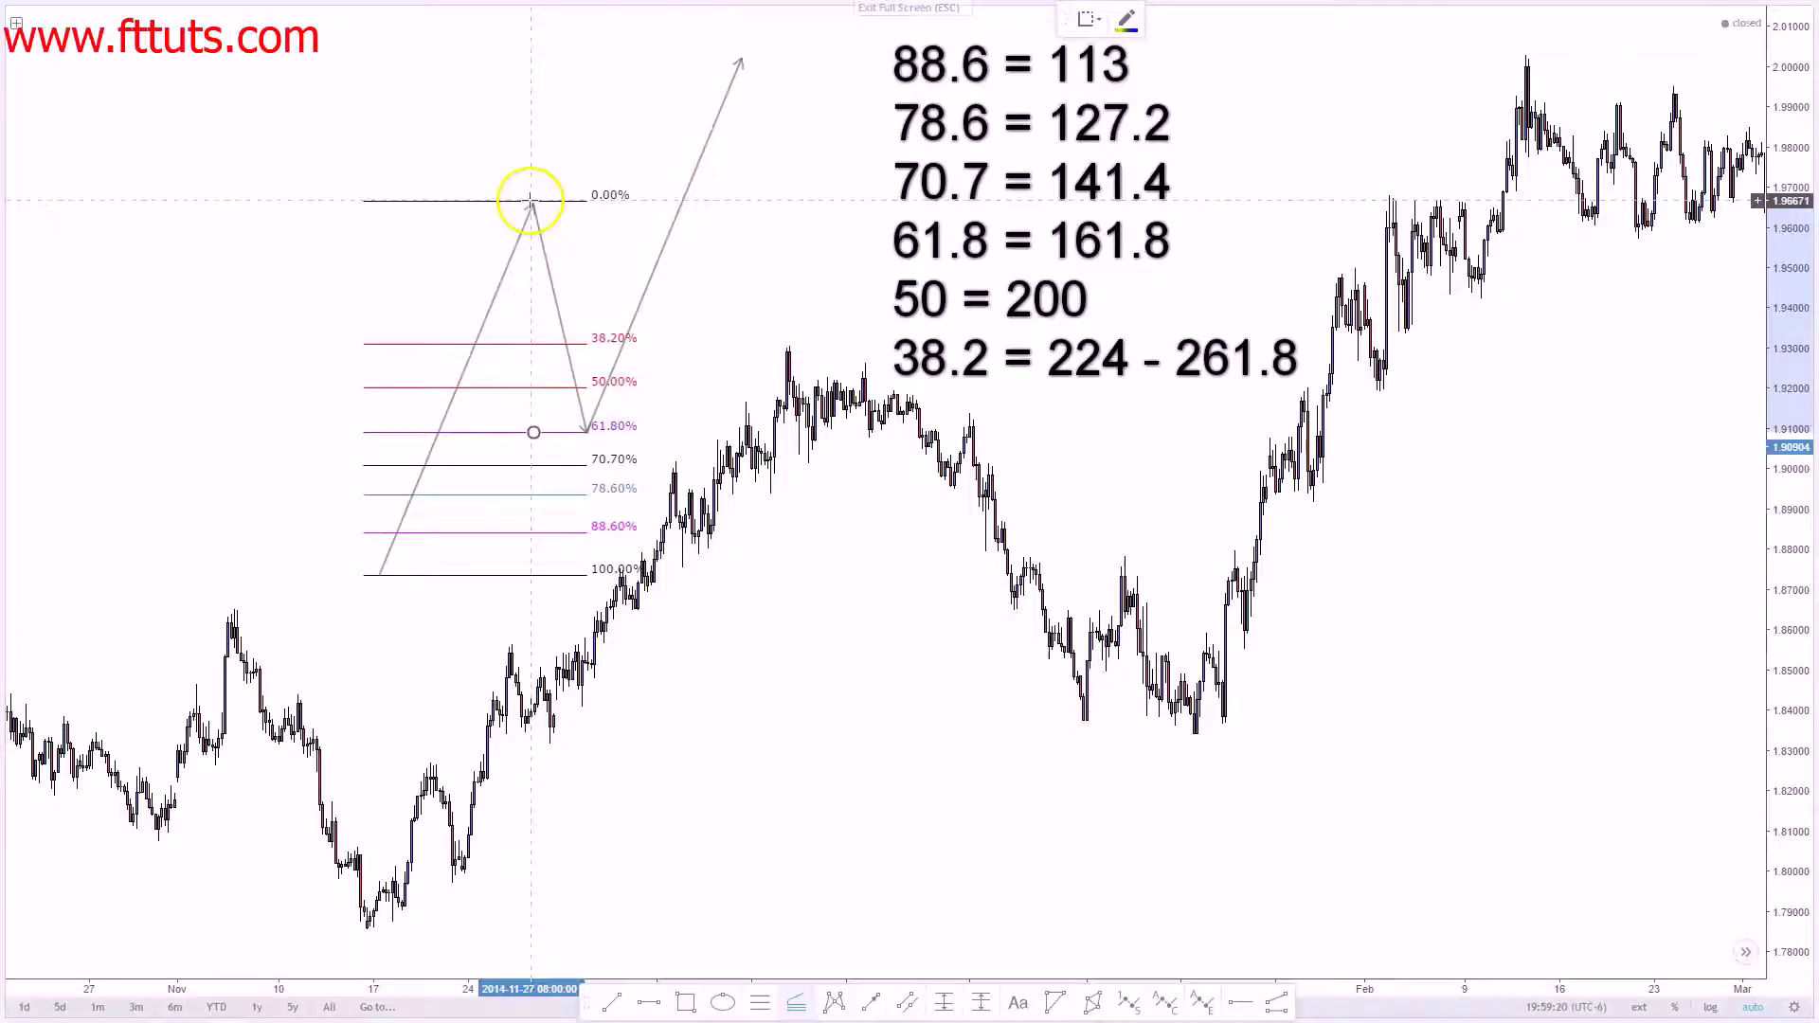
pyautogui.click(531, 202)
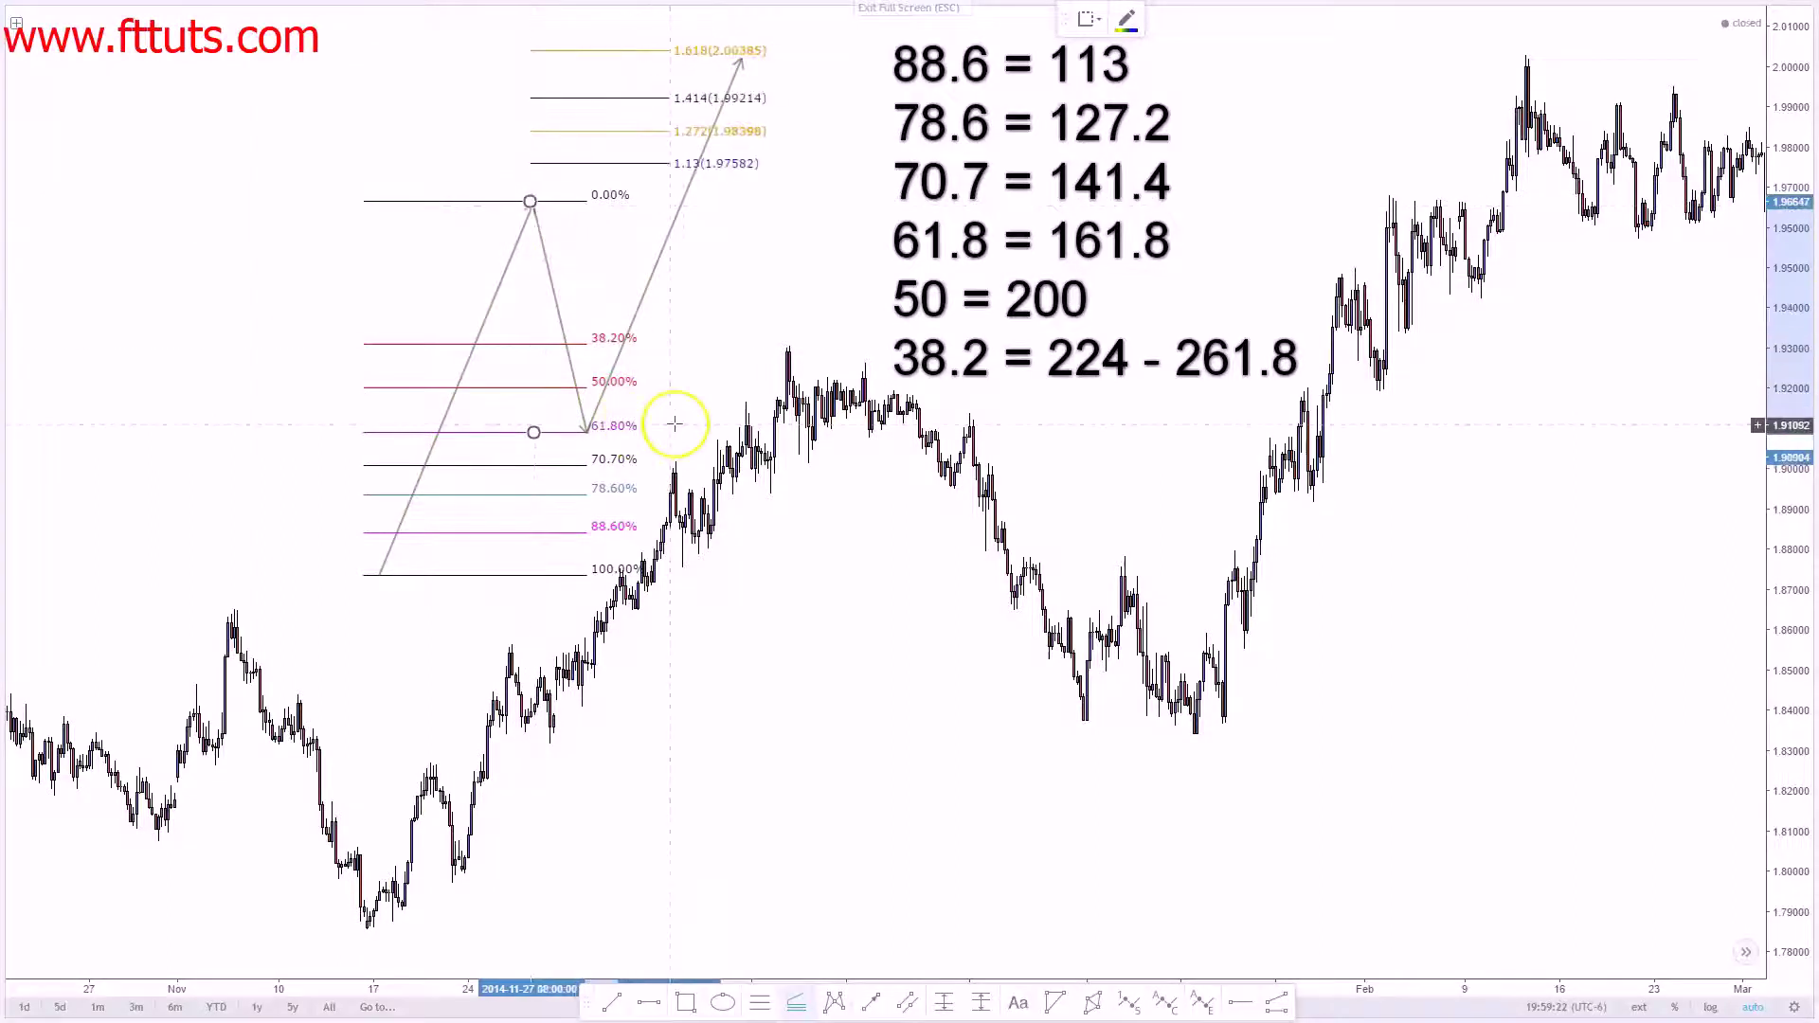
pyautogui.click(702, 432)
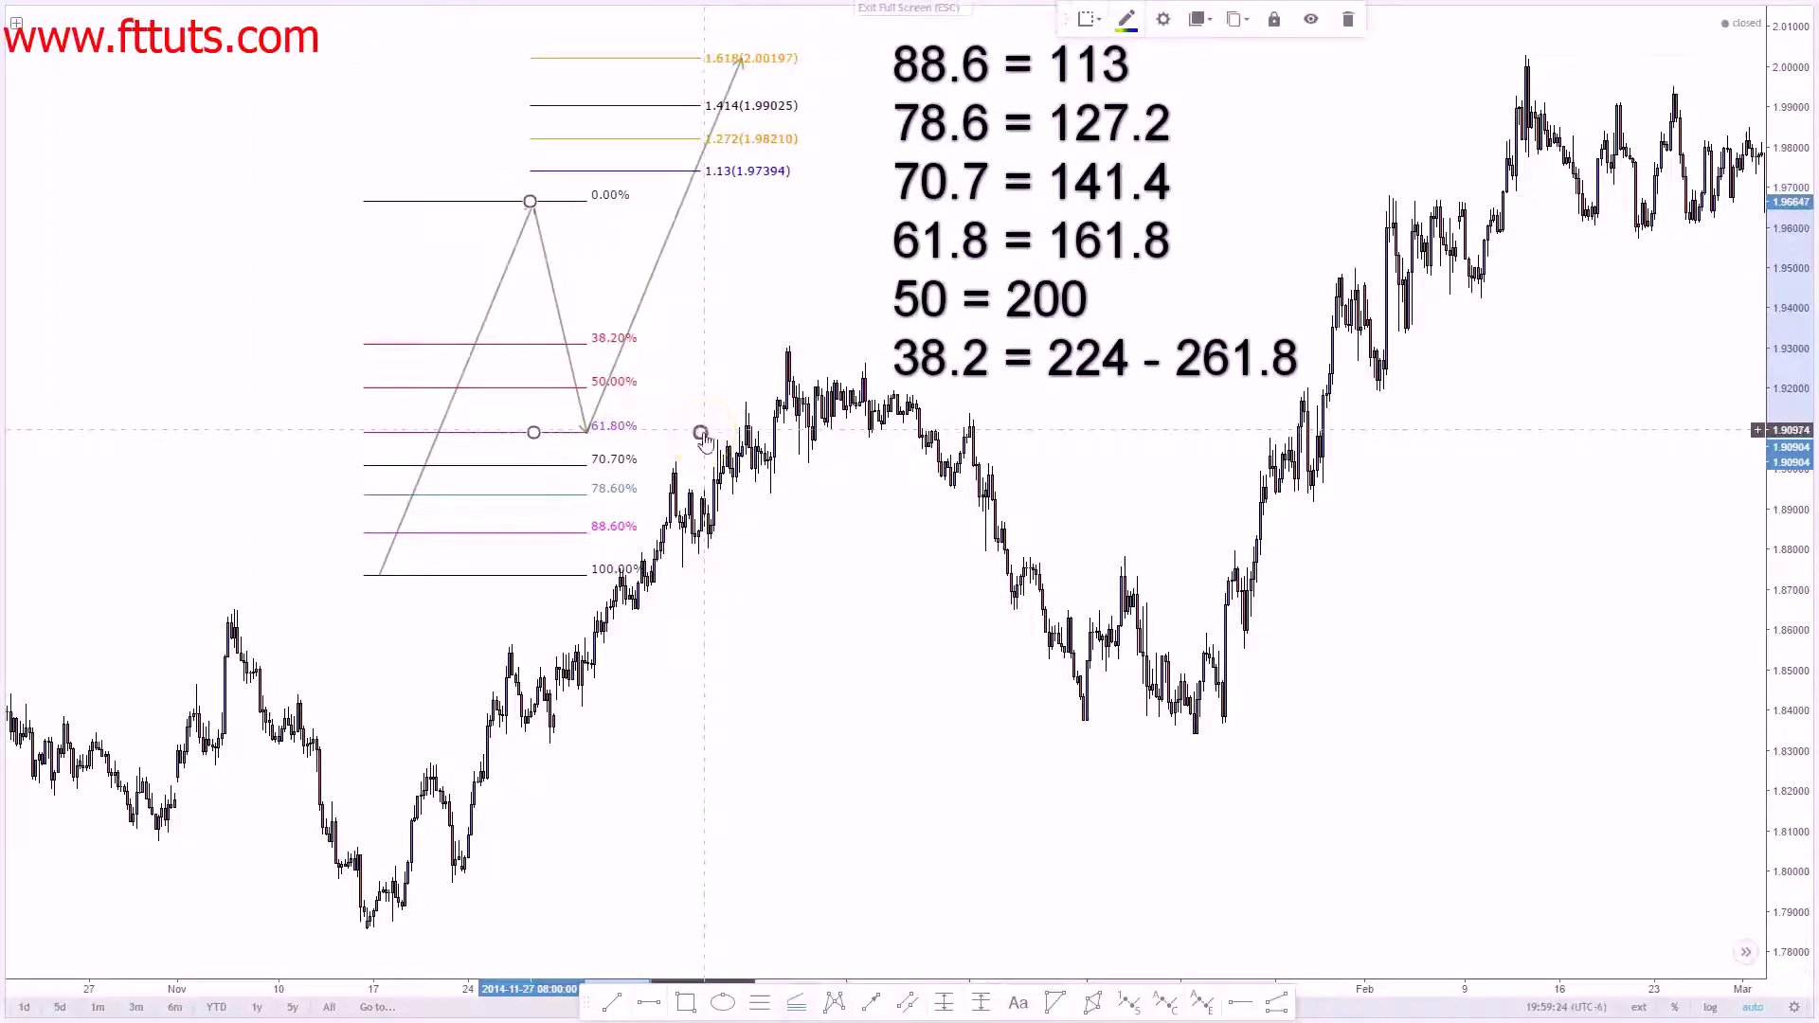
pyautogui.click(730, 325)
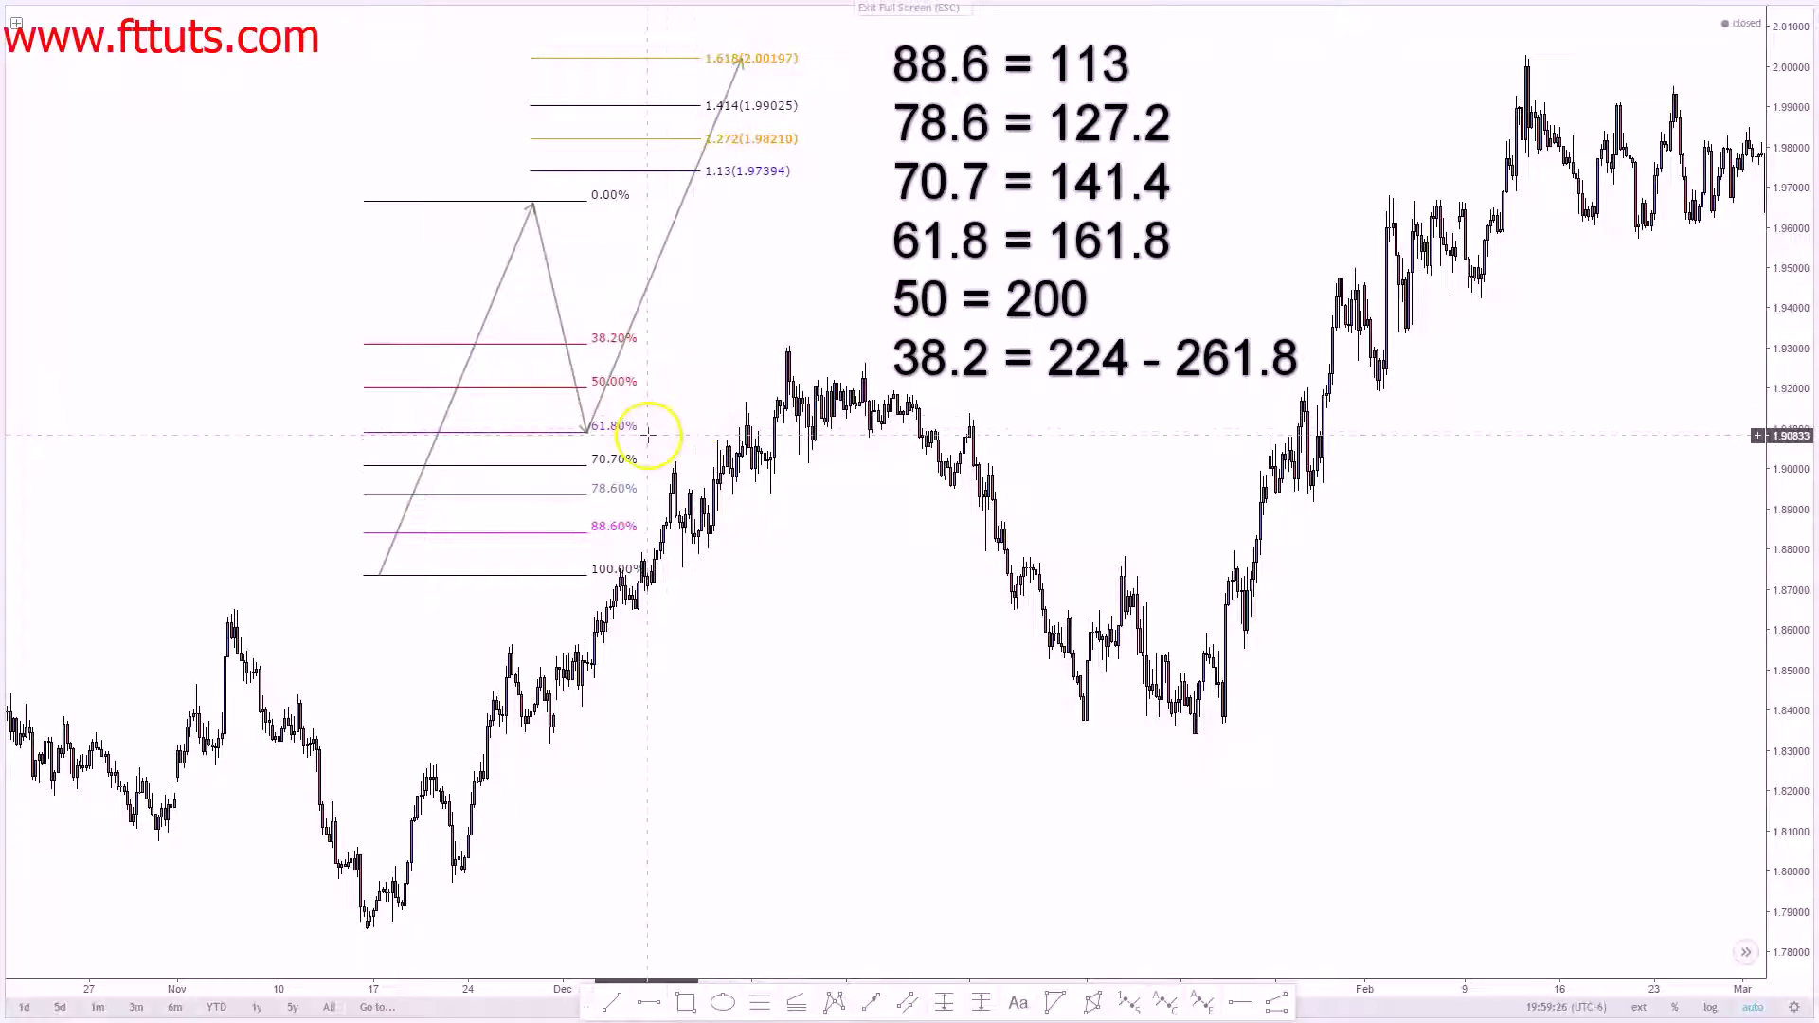
pyautogui.click(670, 60)
pyautogui.moveTo(699, 435); pyautogui.dragTo(764, 435)
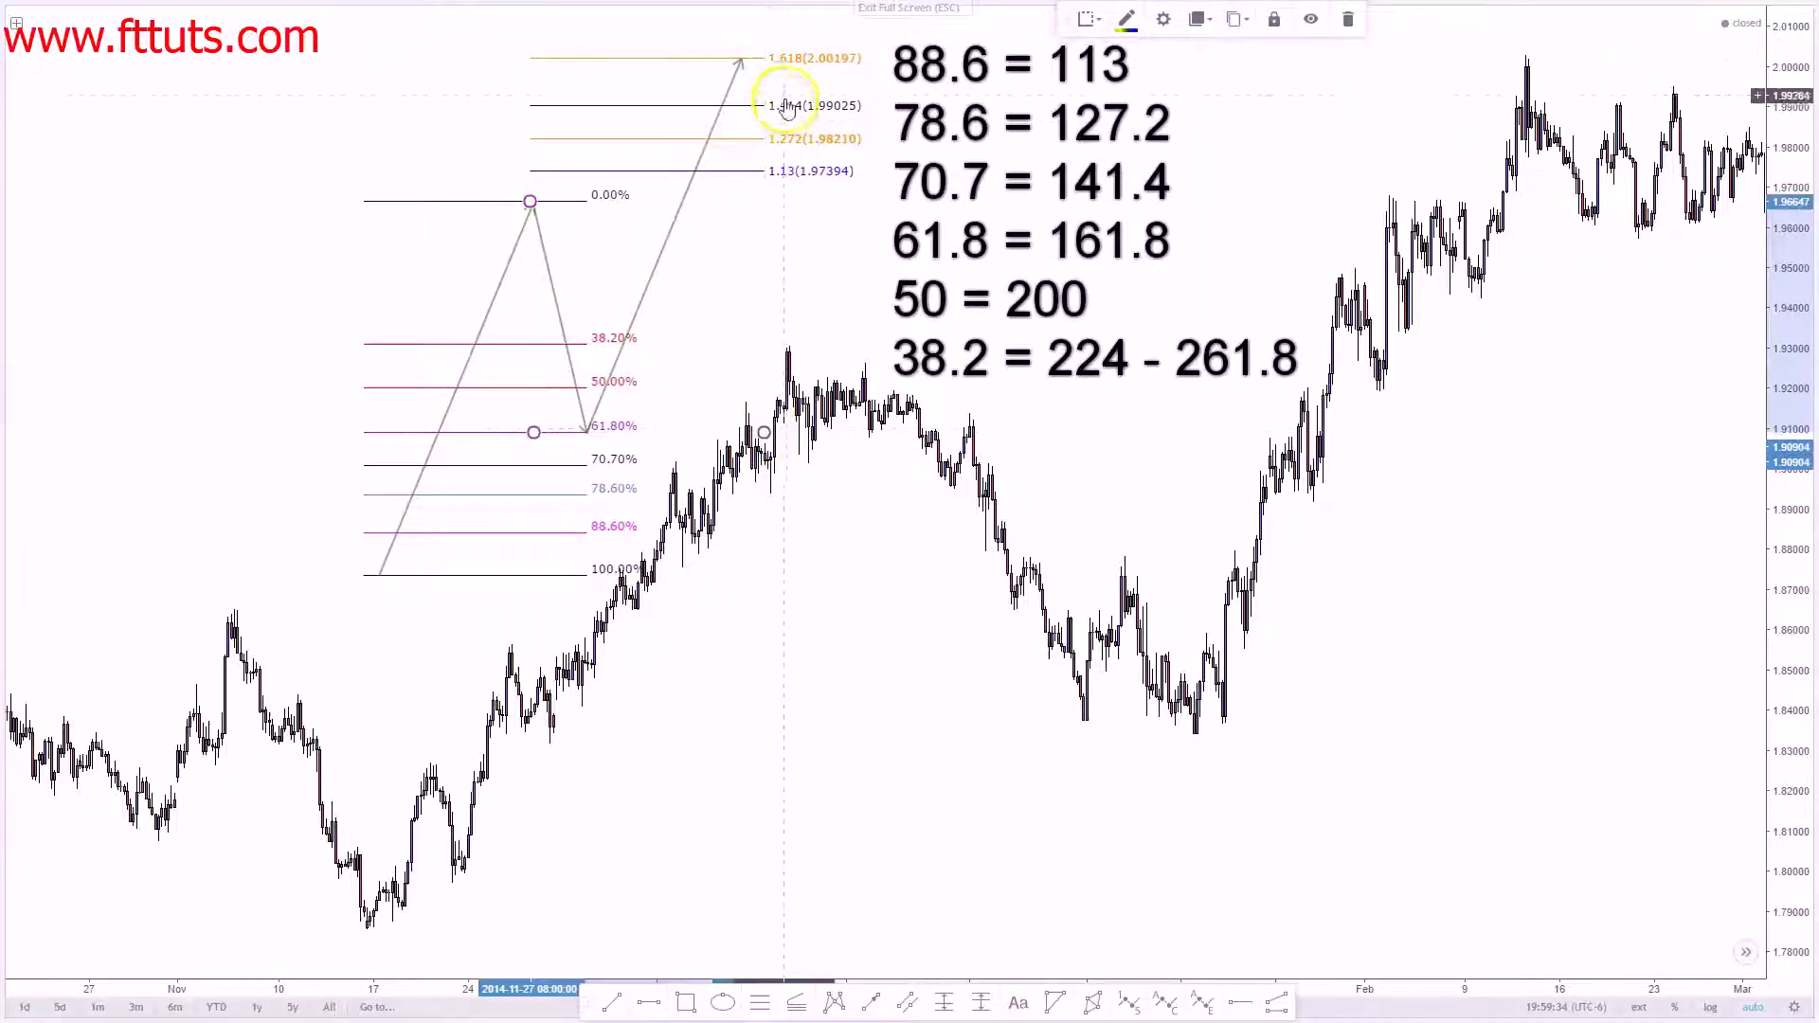